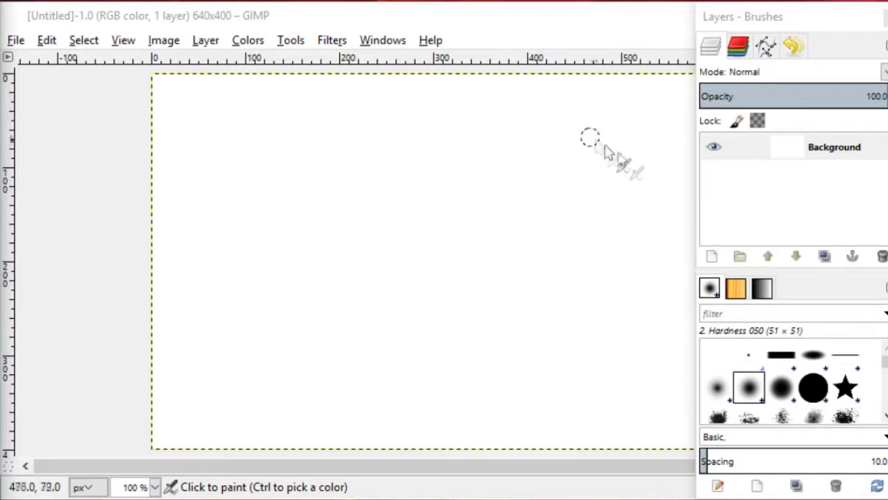
# - Open a new toolbox window, widen it and shorten it into a compact palette over the canvas
pyautogui.click(295, 43)
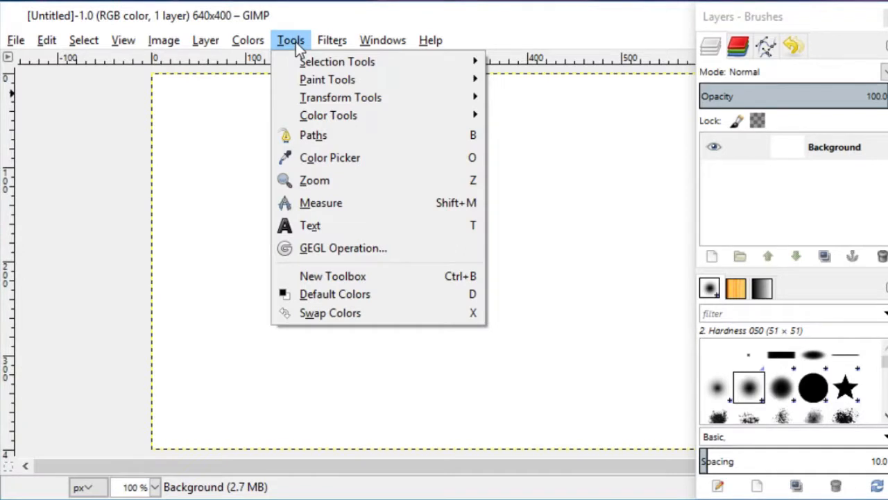
pyautogui.moveTo(392, 43)
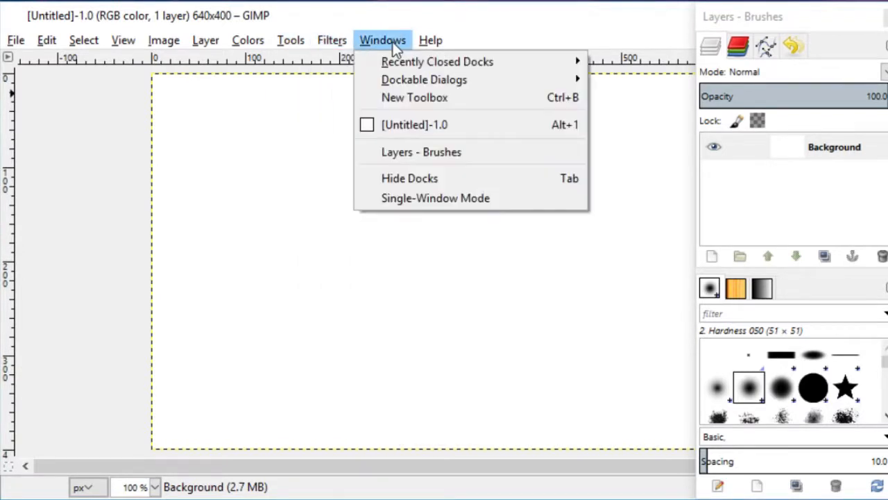
pyautogui.click(404, 98)
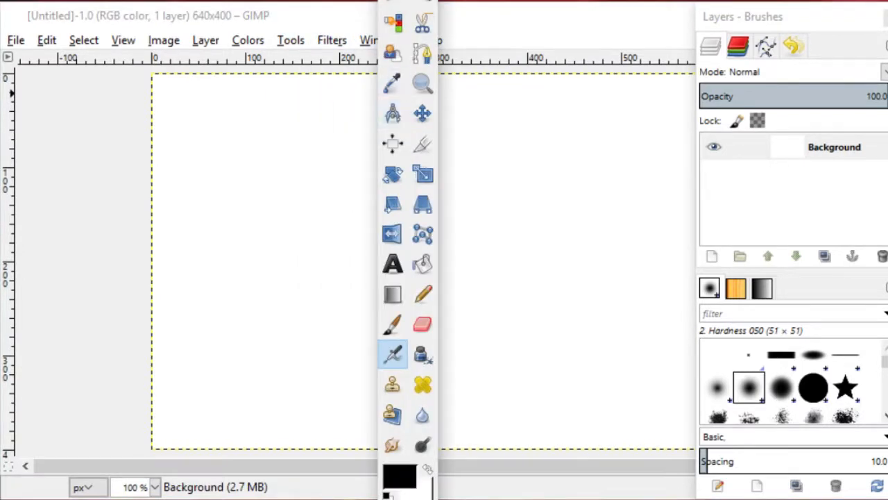
pyautogui.moveTo(438, 73); pyautogui.dragTo(533, 87)
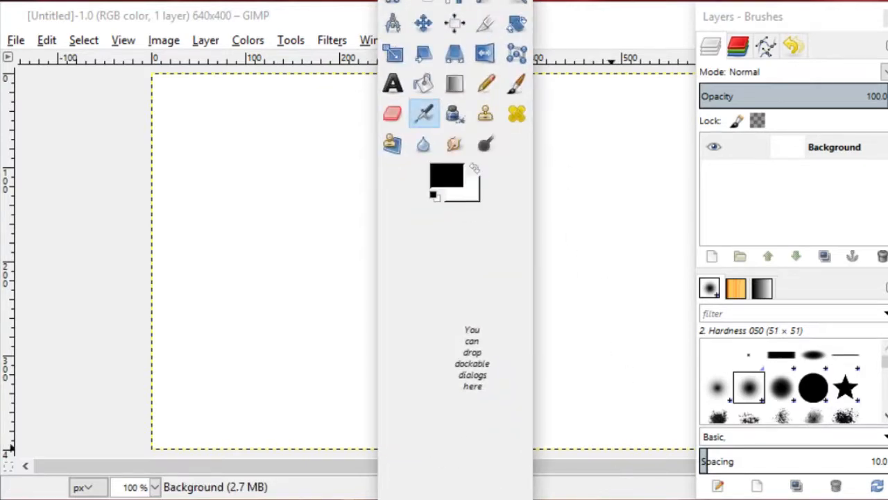
pyautogui.moveTo(533, 496); pyautogui.dragTo(676, 174)
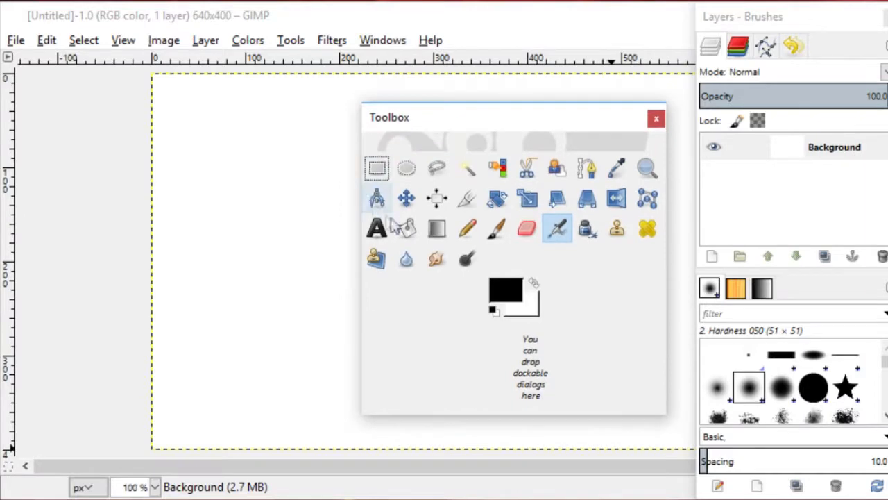
# - Move the toolbox off the canvas and draw a text box about 170 × 71 px with the Text tool
pyautogui.click(376, 229)
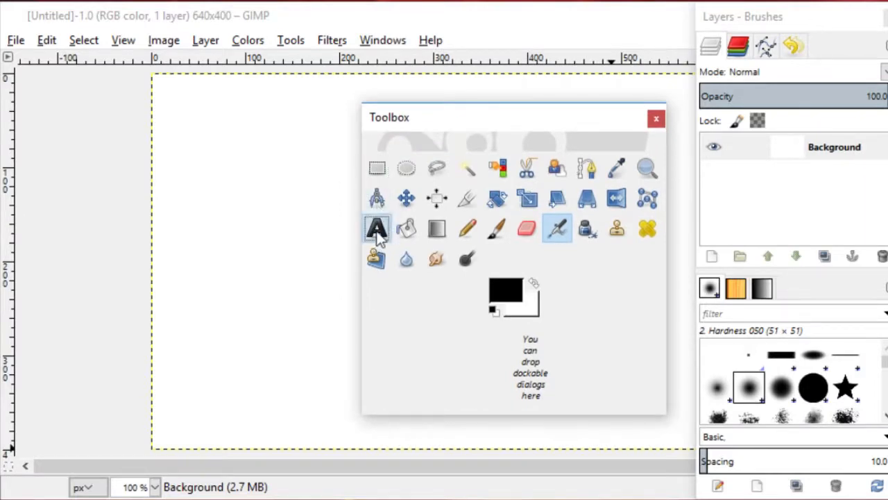
pyautogui.moveTo(442, 119); pyautogui.dragTo(672, 116)
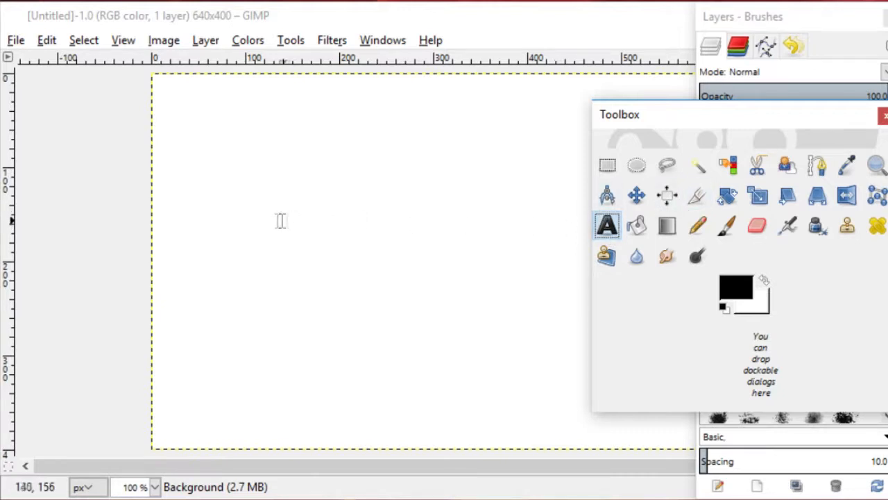
pyautogui.click(235, 173)
pyautogui.moveTo(247, 187); pyautogui.dragTo(432, 276)
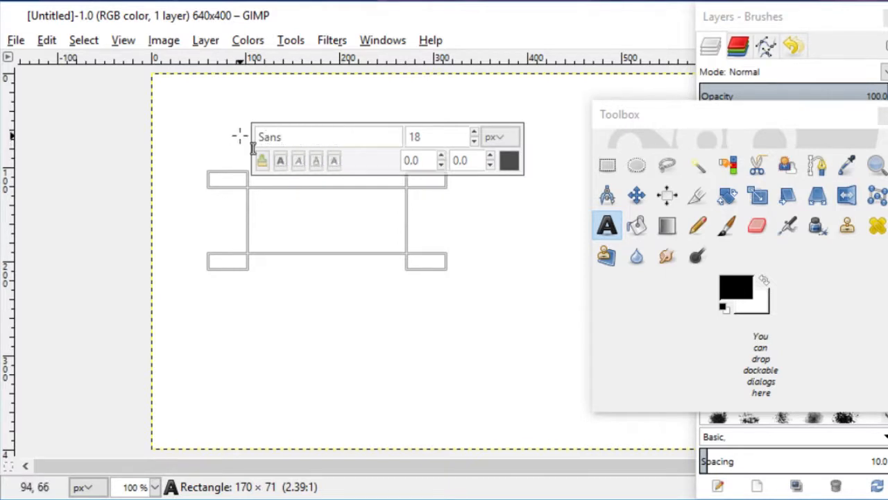
# - Enter "This is a test" in the text box
pyautogui.moveTo(437, 136); pyautogui.dragTo(402, 136)
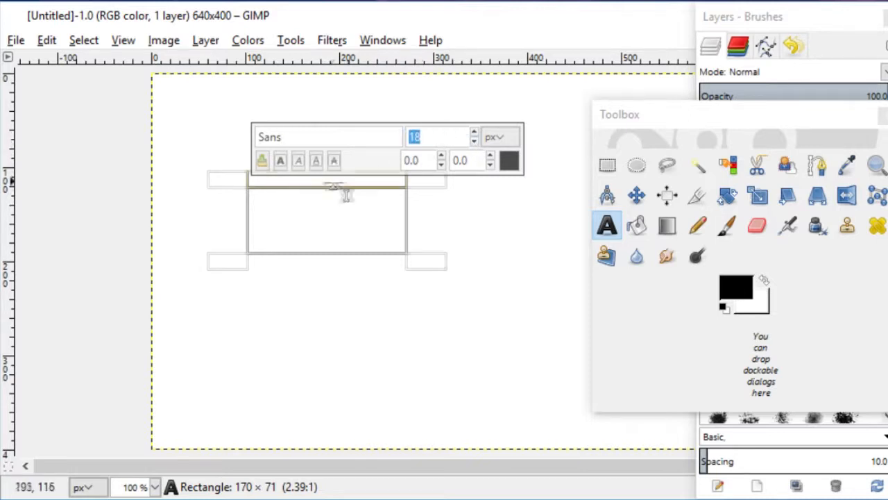
pyautogui.click(283, 206)
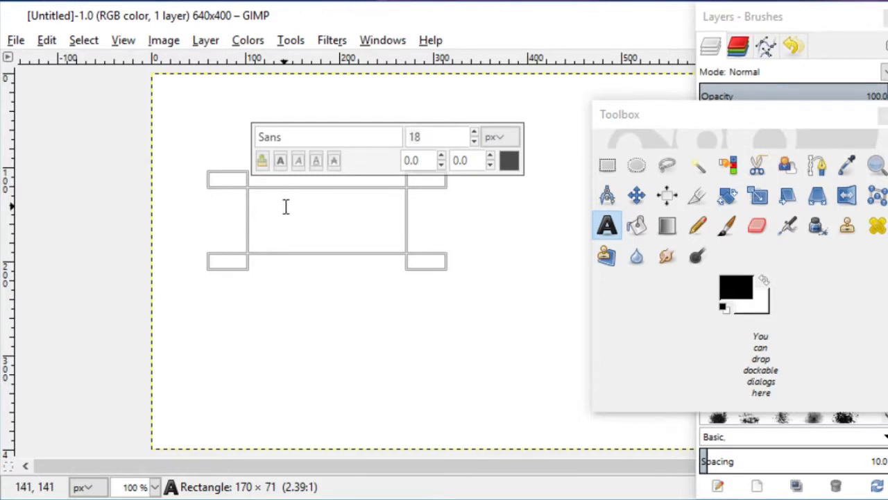
pyautogui.write('This')
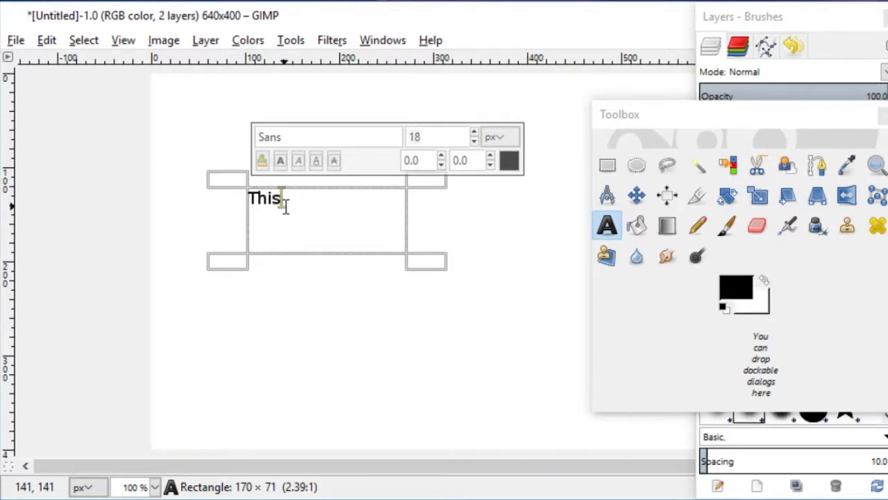
pyautogui.write(' is a test')
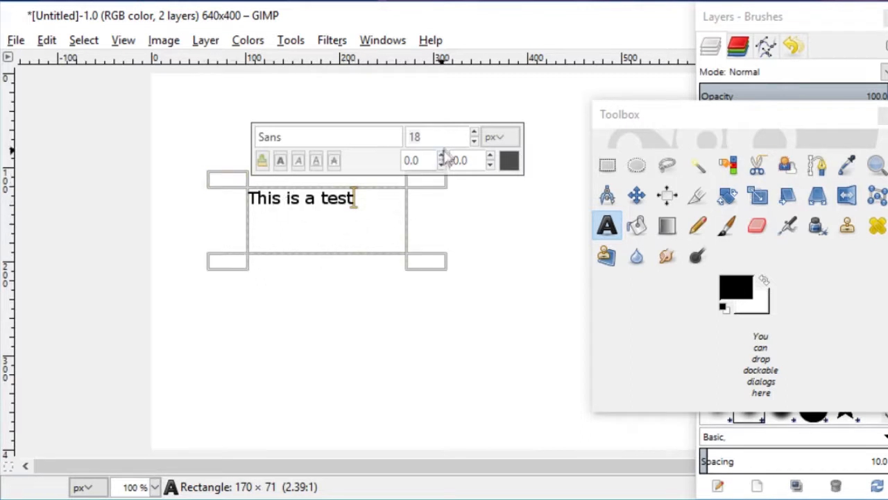
# - Try setting the font size to 45 px without selecting the text, and delete the extra characters added after "test"
pyautogui.moveTo(463, 135); pyautogui.dragTo(356, 139)
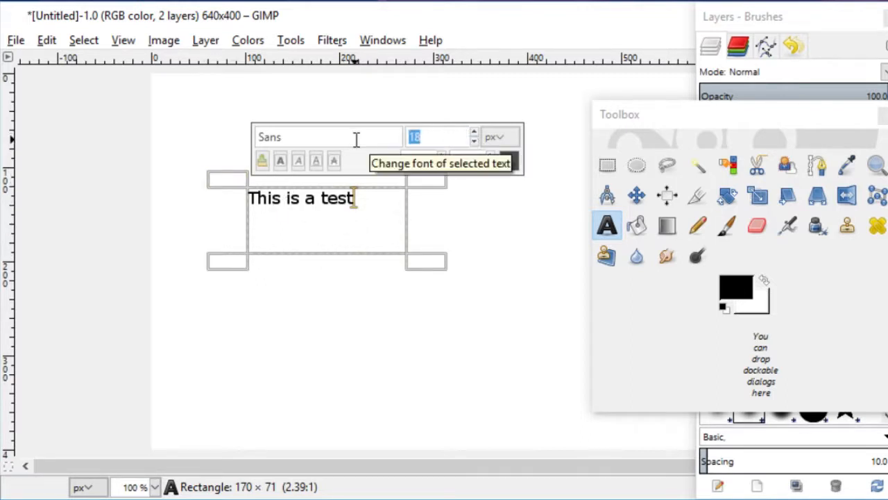
pyautogui.write('45')
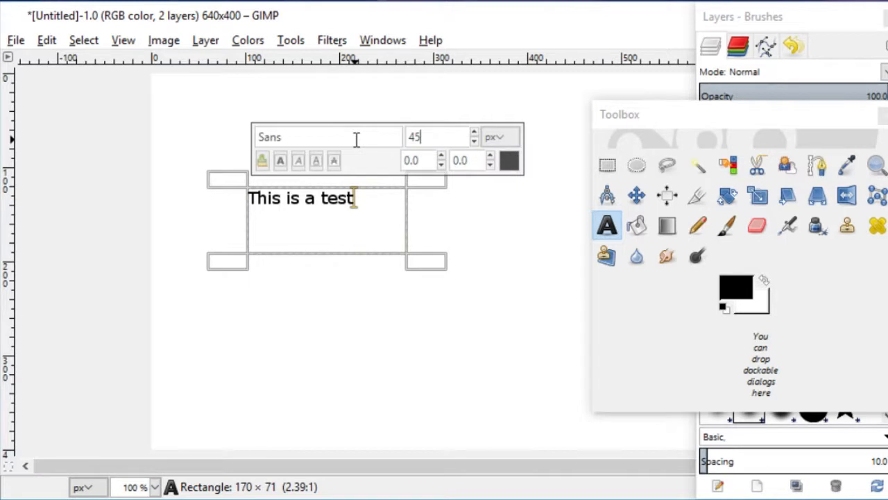
pyautogui.write(' this')
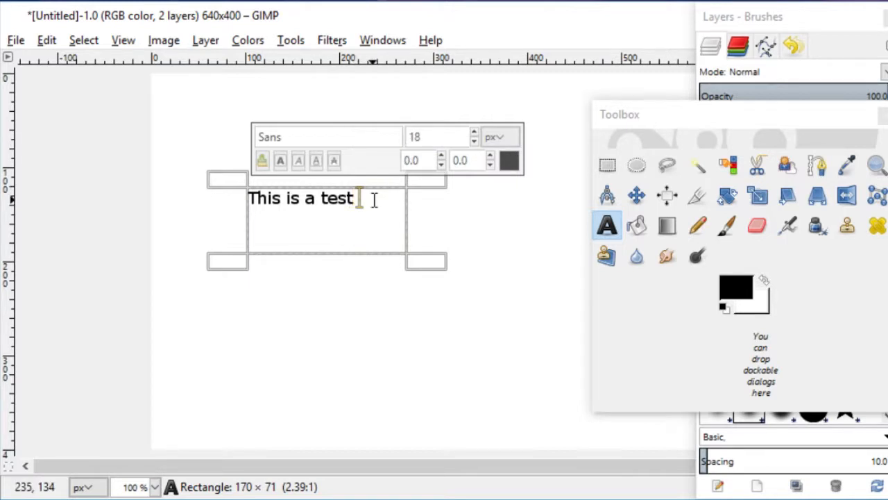
pyautogui.press('BackSpace')
pyautogui.press('BackSpace')
pyautogui.press('BackSpace')
pyautogui.press('BackSpace')
pyautogui.press('BackSpace')
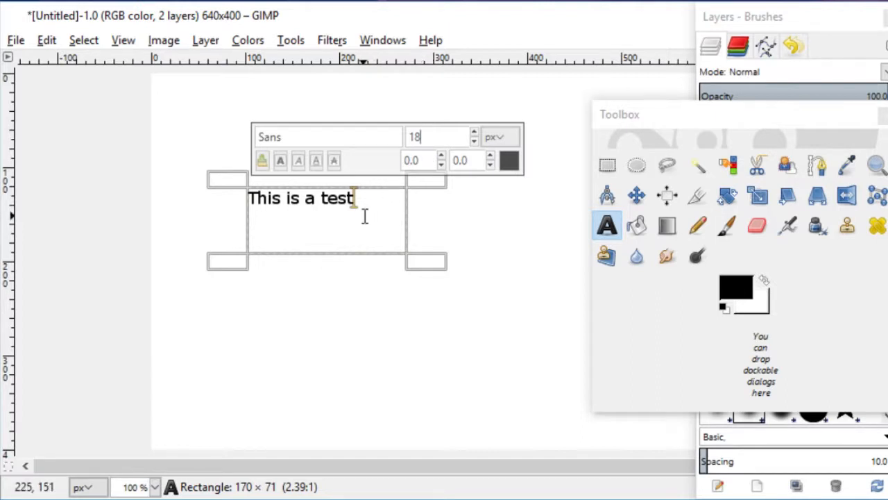
# - Set the font size of the whole "This is a test" text to 45 px
pyautogui.moveTo(355, 198); pyautogui.dragTo(135, 193)
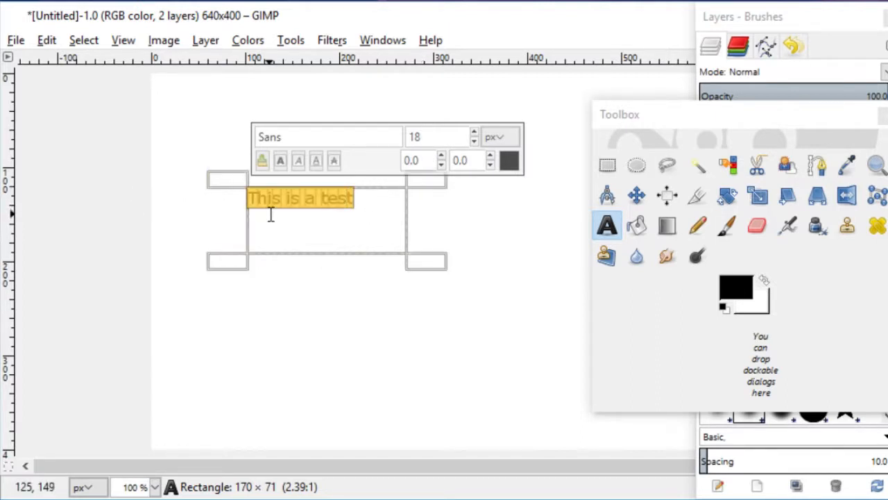
pyautogui.doubleClick(415, 137)
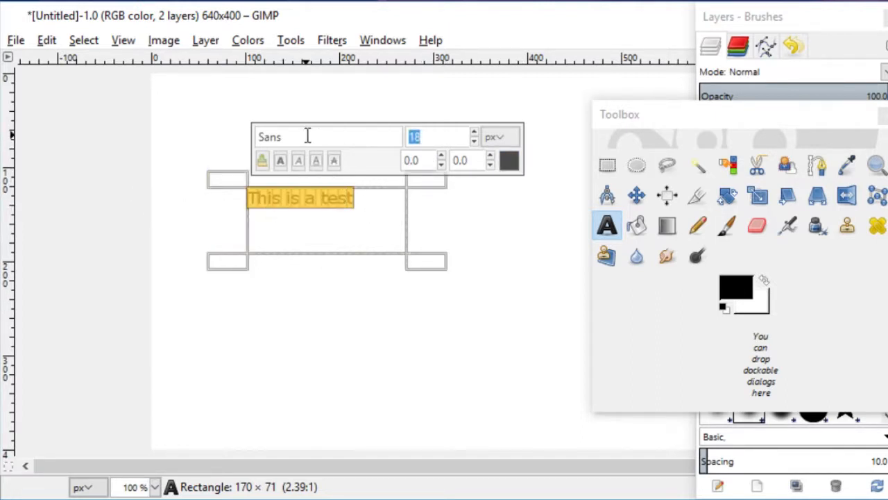
pyautogui.write('45')
pyautogui.moveTo(363, 202); pyautogui.dragTo(208, 200)
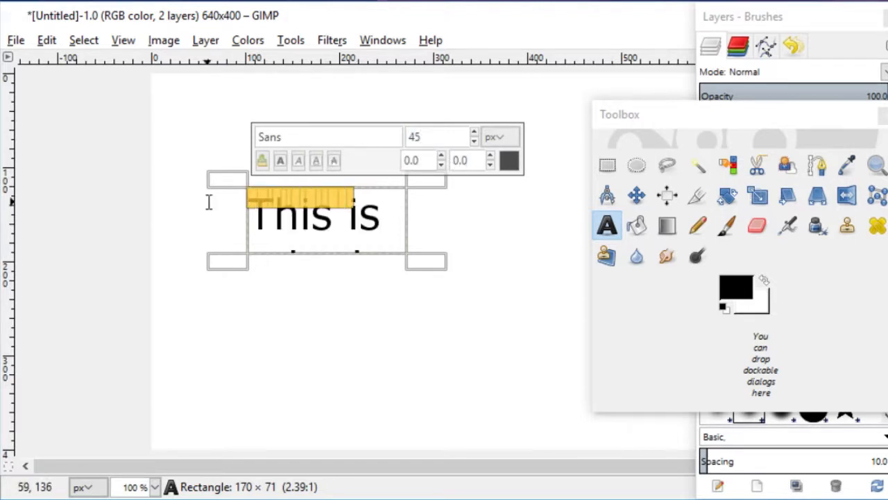
# - Resize the text box to about 290 × 67 px so the text fits on one line near the canvas's lower edge
pyautogui.moveTo(453, 258); pyautogui.dragTo(565, 421)
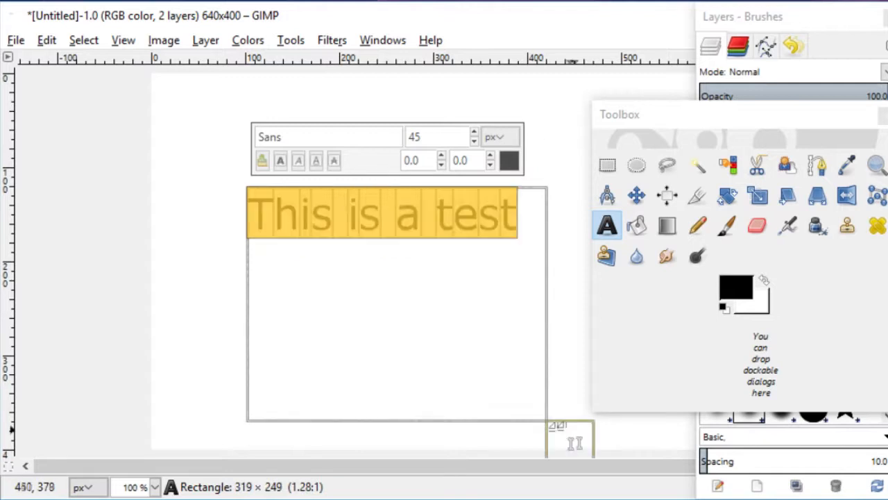
pyautogui.click(477, 211)
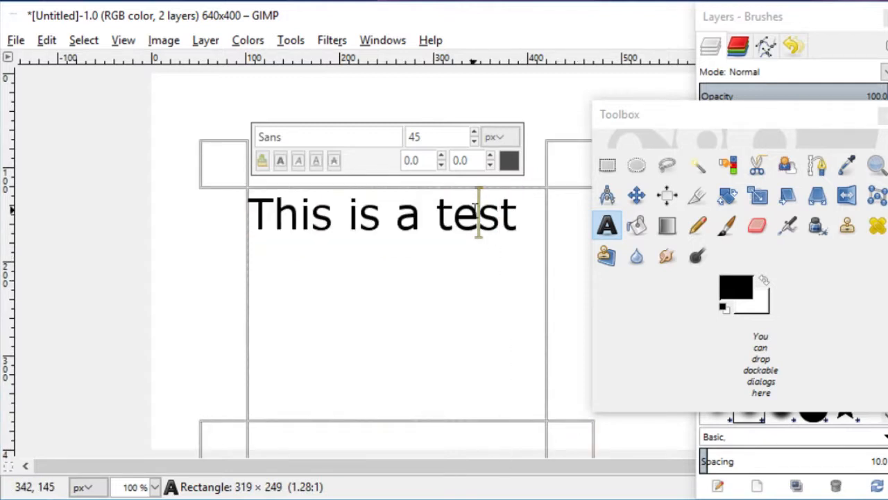
pyautogui.moveTo(582, 177); pyautogui.dragTo(553, 343)
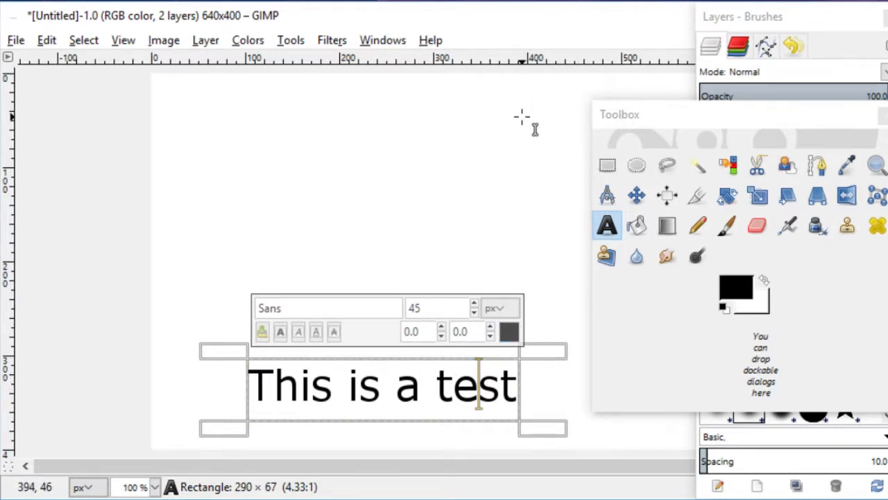
# - Open the Tool Options dialog for the Text tool, place it over the canvas and enlarge it
pyautogui.click(292, 41)
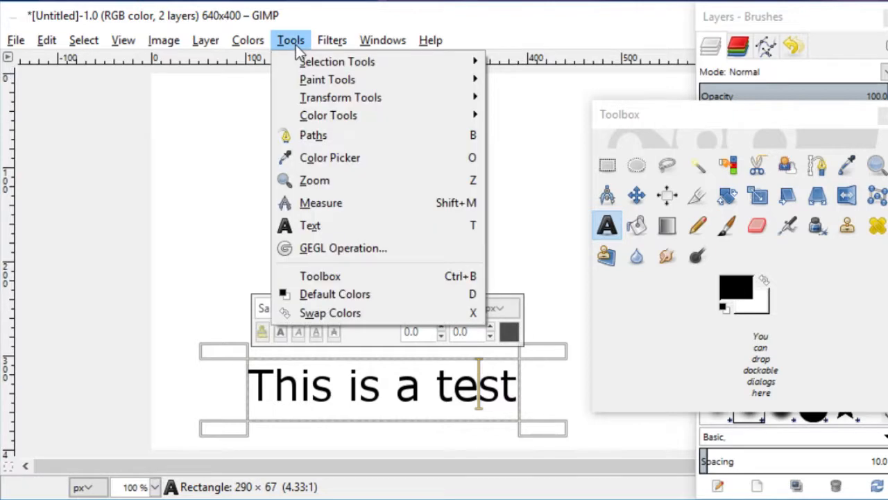
pyautogui.moveTo(380, 40)
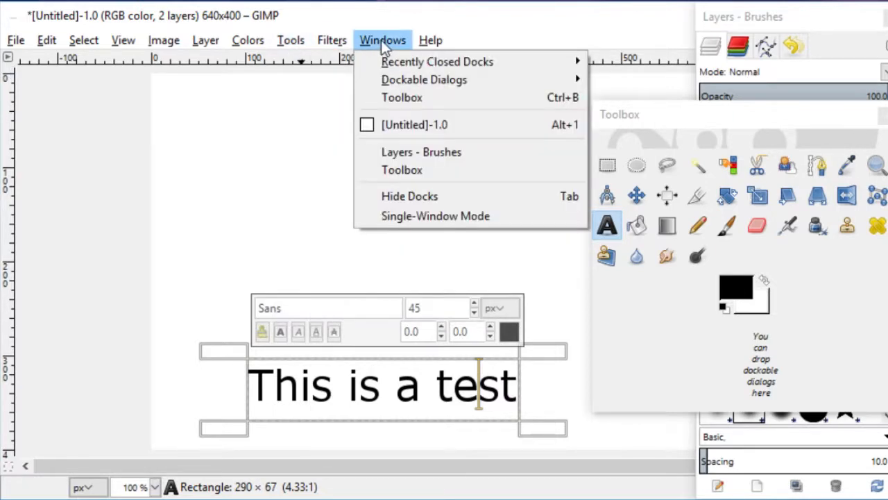
pyautogui.moveTo(408, 81)
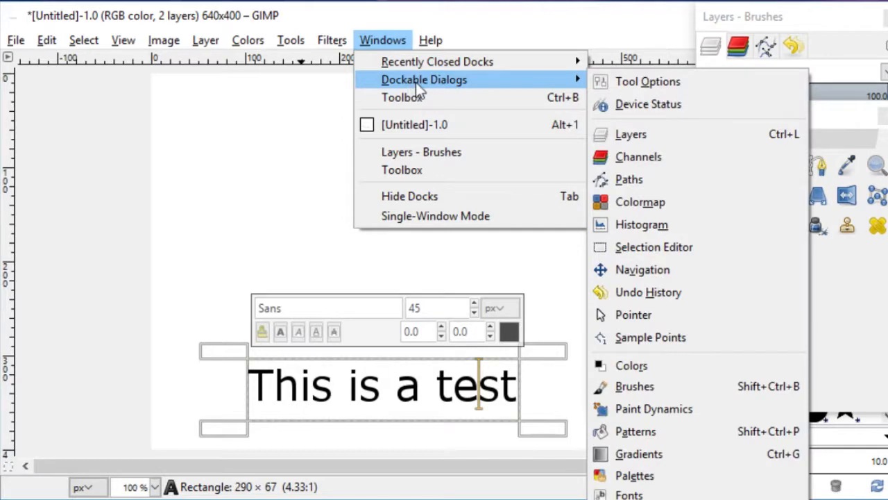
pyautogui.click(645, 84)
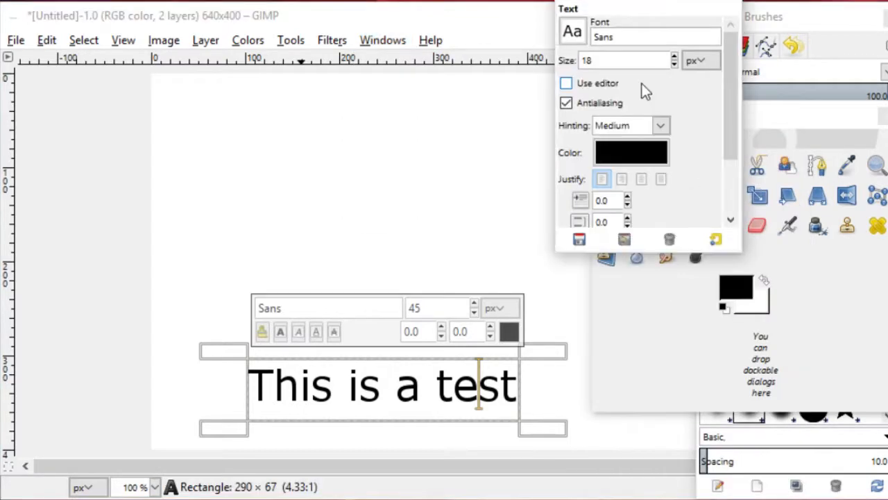
pyautogui.moveTo(659, 1); pyautogui.dragTo(399, 102)
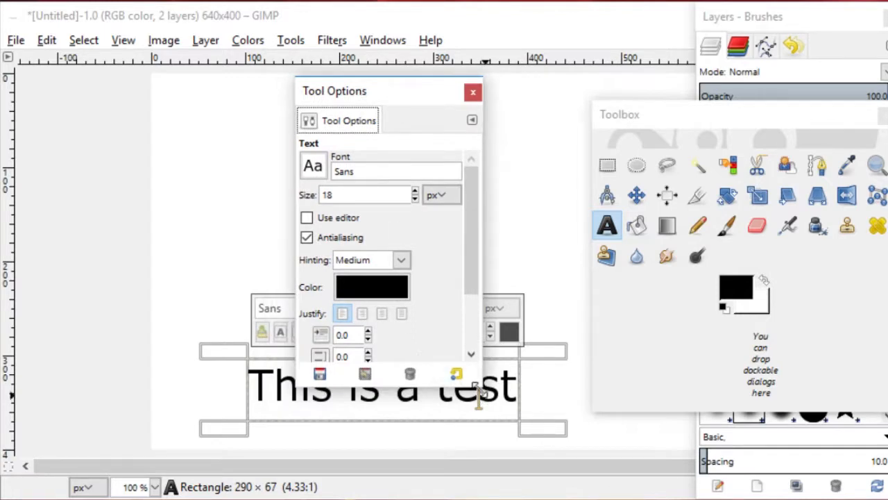
pyautogui.moveTo(478, 386); pyautogui.dragTo(617, 431)
# - Set the Text tool's default size to 50 px in the tool options
pyautogui.click(419, 194)
pyautogui.doubleClick(419, 195)
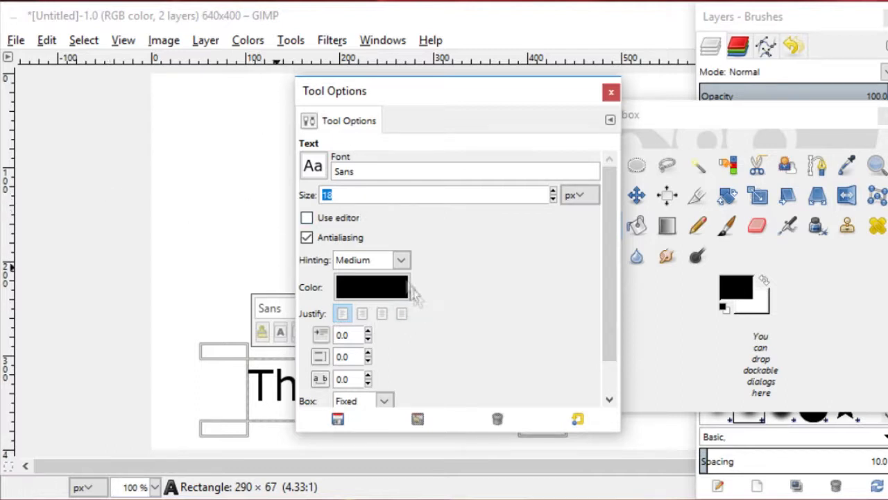
pyautogui.write('50')
# - Change the font of the "This is a test" text to Skinny and move the Tool Options dialog clear of the text
pyautogui.click(365, 171)
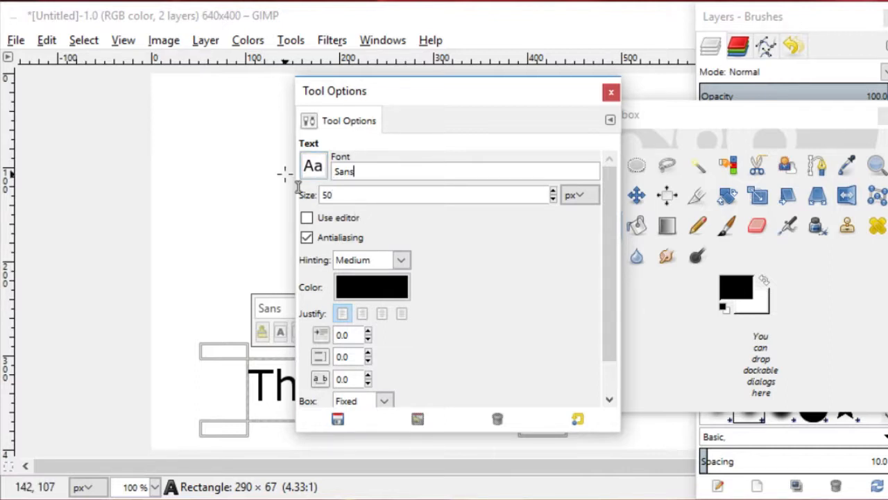
pyautogui.click(311, 168)
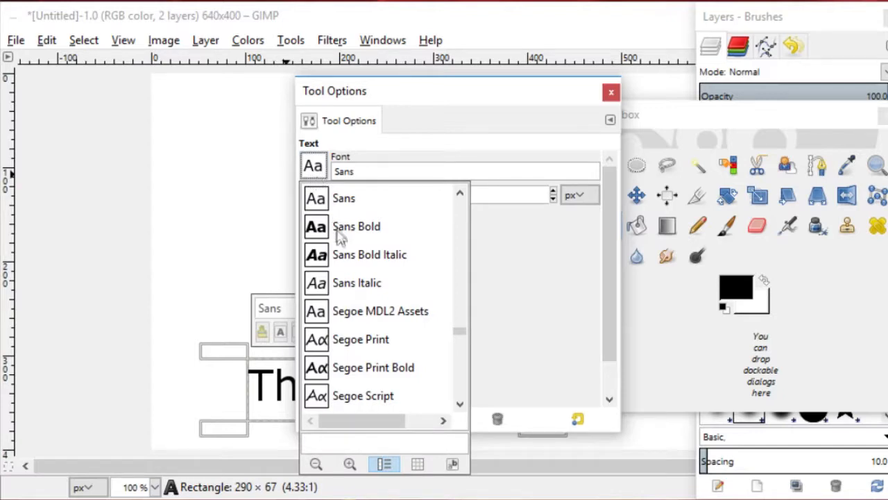
pyautogui.scroll(-1, 354, 257)
pyautogui.scroll(-6, 353, 257)
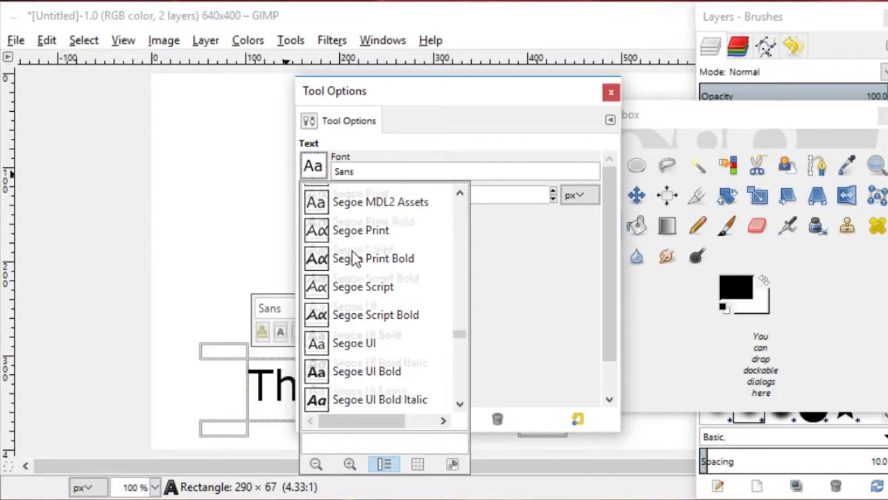
pyautogui.scroll(-3, 356, 258)
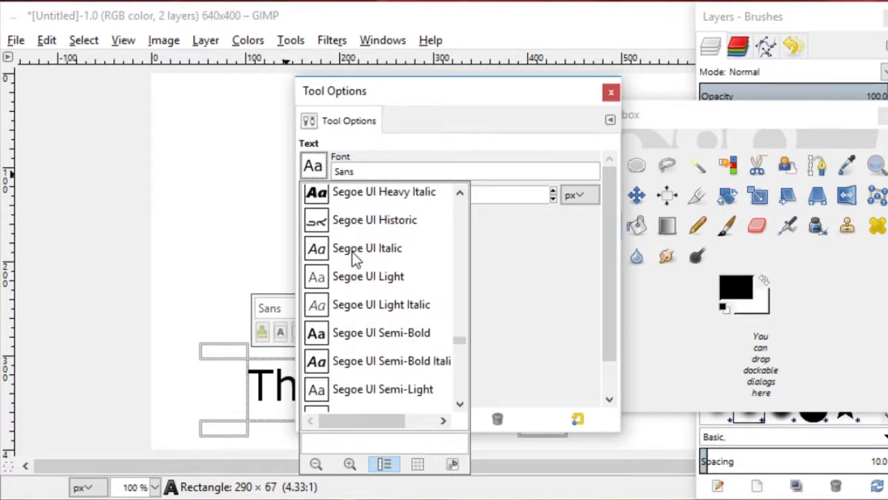
pyautogui.scroll(-12, 352, 256)
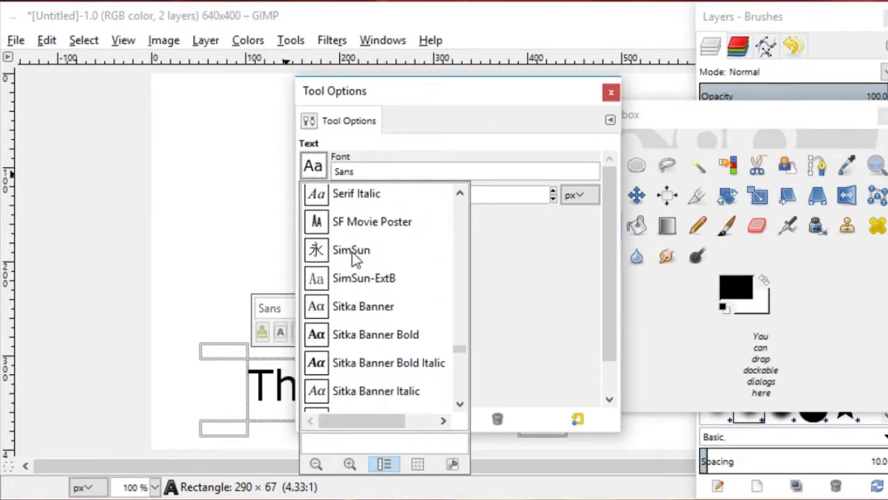
pyautogui.scroll(-10, 352, 253)
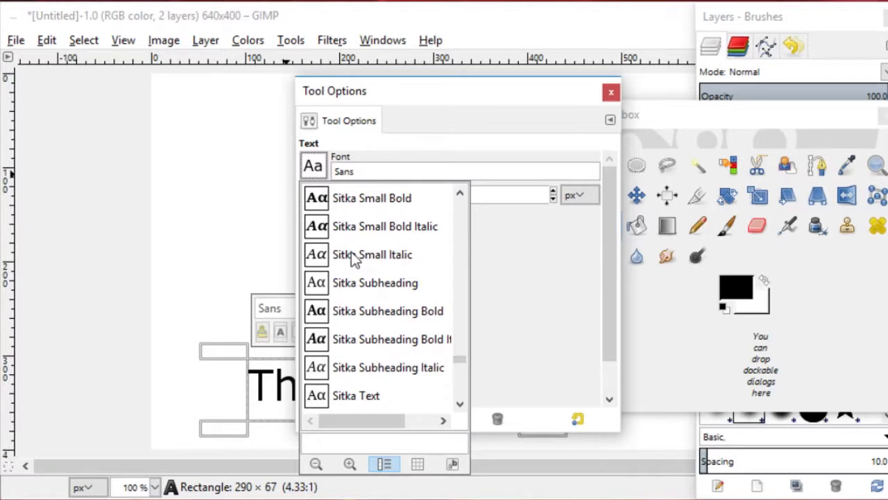
pyautogui.moveTo(463, 362); pyautogui.dragTo(463, 372)
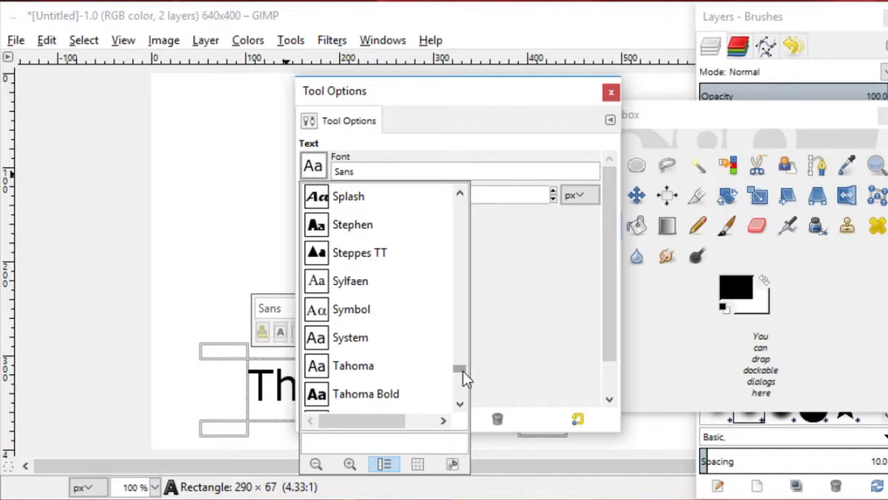
pyautogui.moveTo(463, 371); pyautogui.dragTo(463, 364)
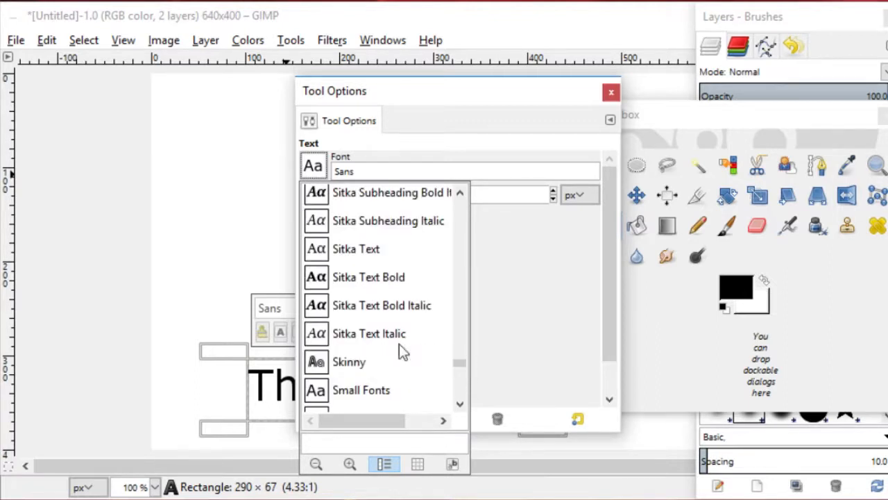
pyautogui.click(345, 365)
pyautogui.moveTo(455, 99); pyautogui.dragTo(754, 83)
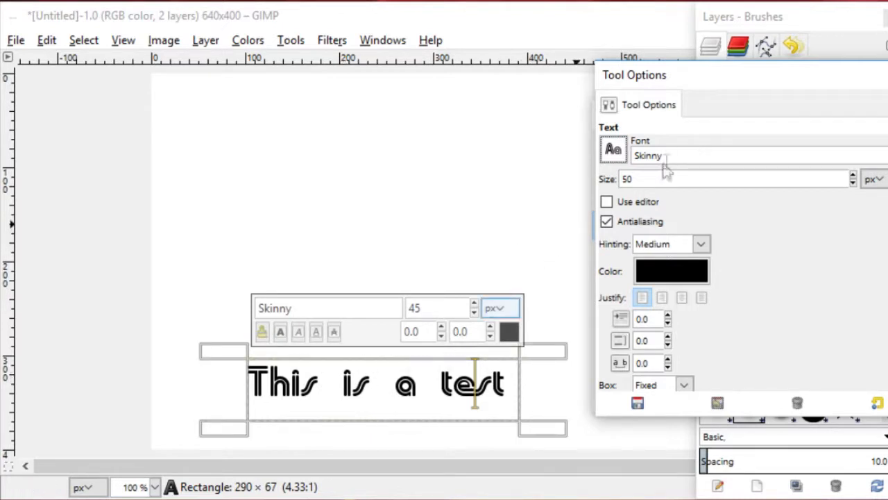
# - Add a second text reading "This is my second test" in the upper part of the canvas
pyautogui.click(287, 156)
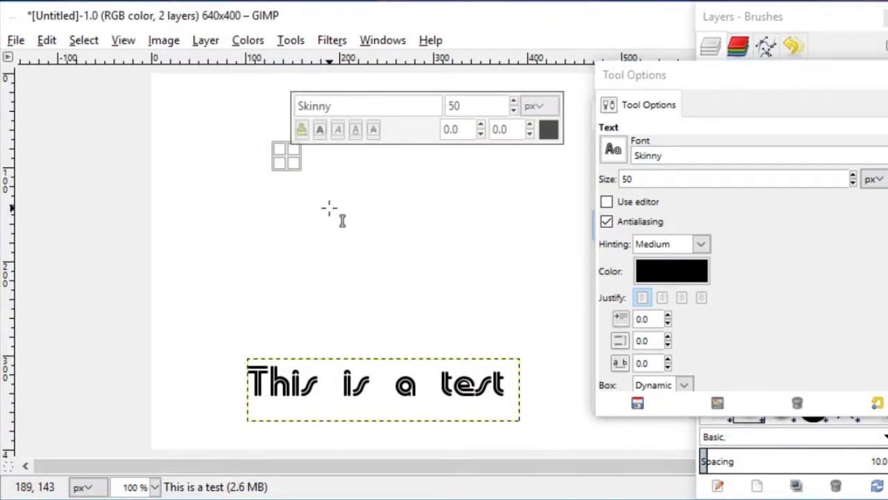
pyautogui.write('This is m')
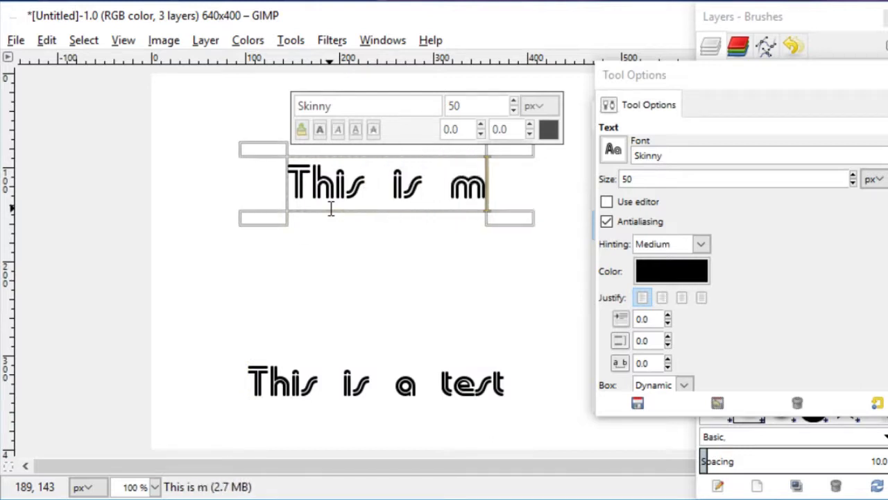
pyautogui.write('y second ')
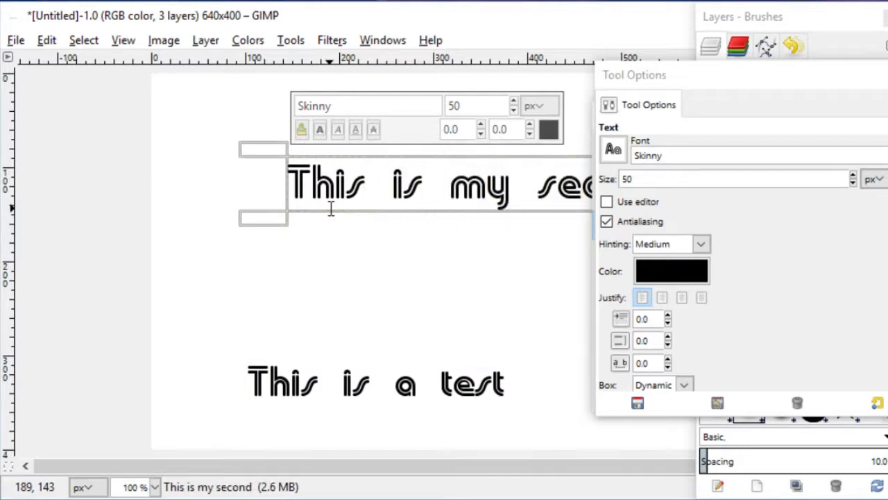
pyautogui.write('test')
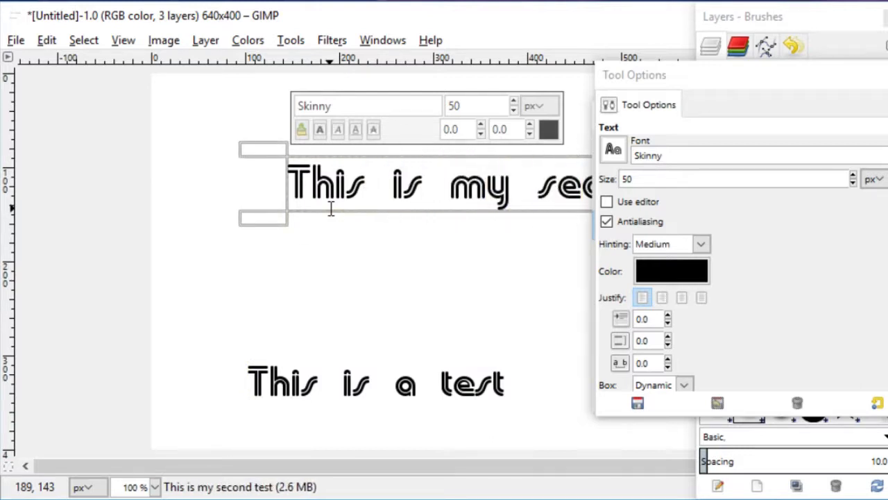
# - Reposition the image window so the whole second text can be seen beside the Tool Options dialog
pyautogui.click(326, 299)
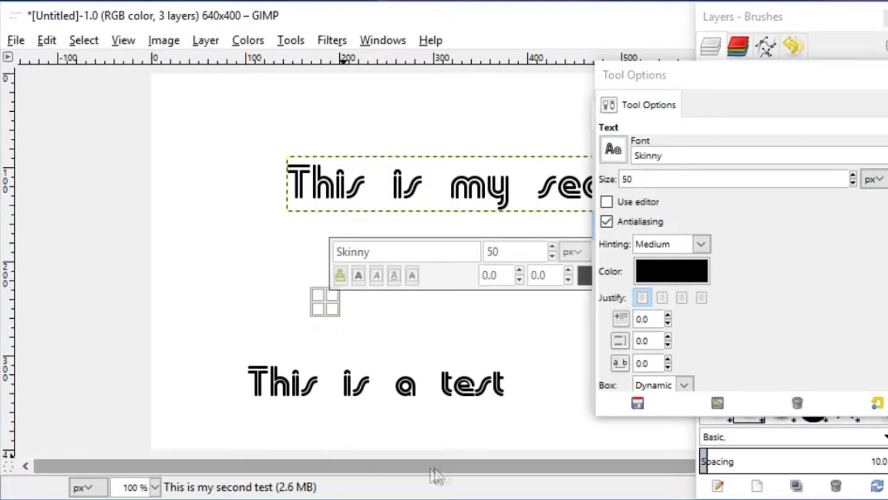
pyautogui.moveTo(472, 454); pyautogui.dragTo(540, 455)
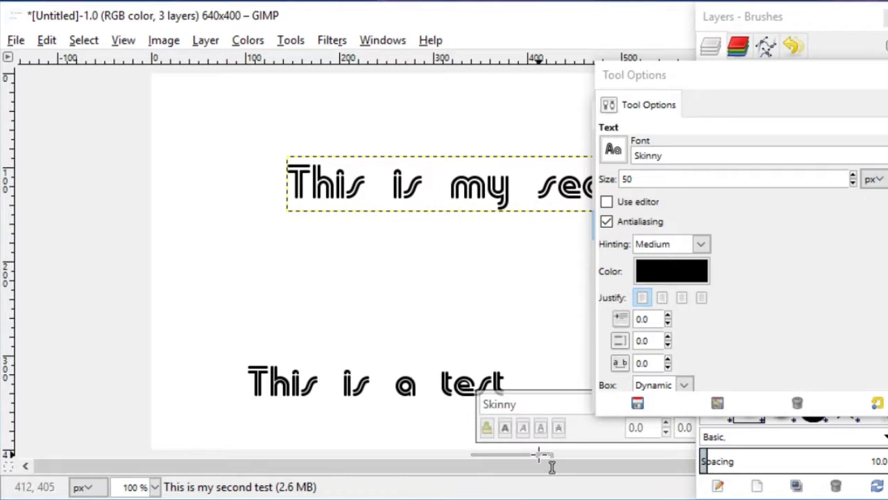
pyautogui.moveTo(507, 21); pyautogui.dragTo(284, 23)
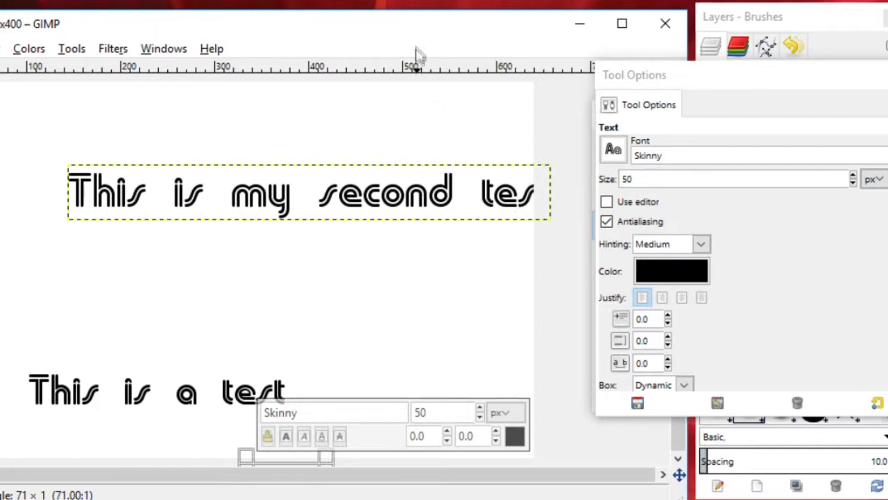
pyautogui.moveTo(415, 38); pyautogui.dragTo(402, 40)
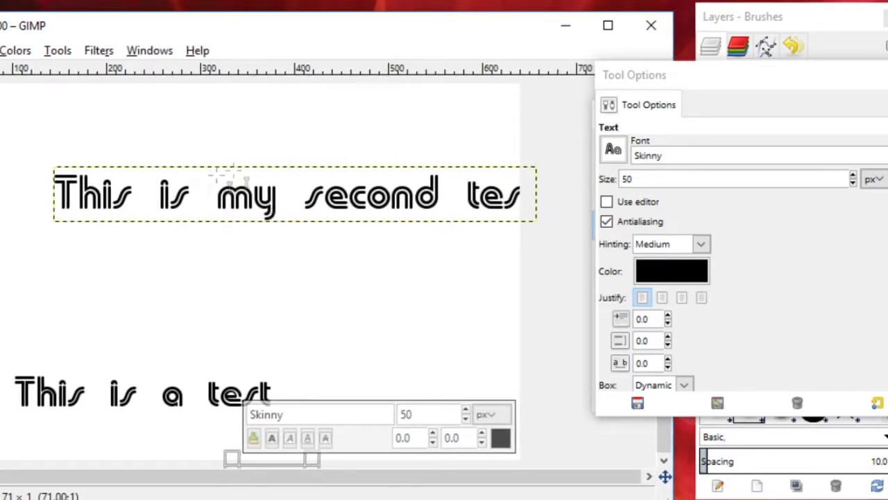
# - Extend the second text's box toward the canvas's left edge and resize it to about 240 × 172 px
pyautogui.click(117, 206)
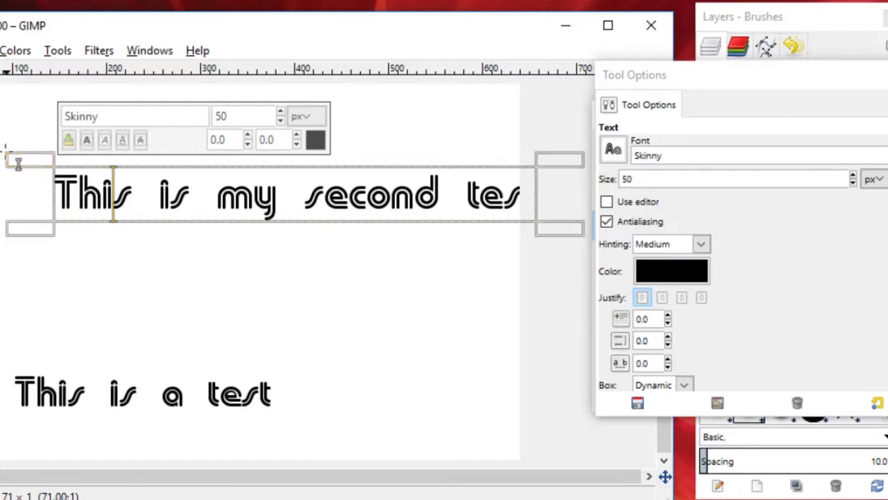
pyautogui.click(127, 184)
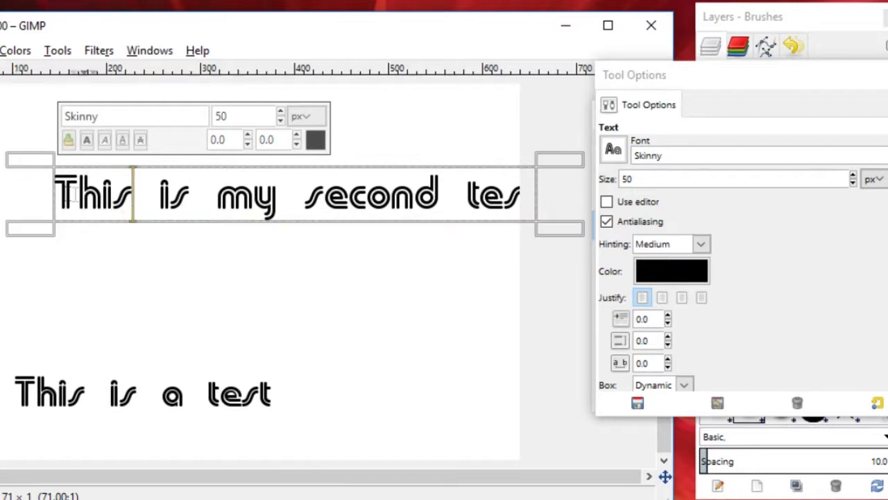
pyautogui.moveTo(52, 165); pyautogui.dragTo(0, 166)
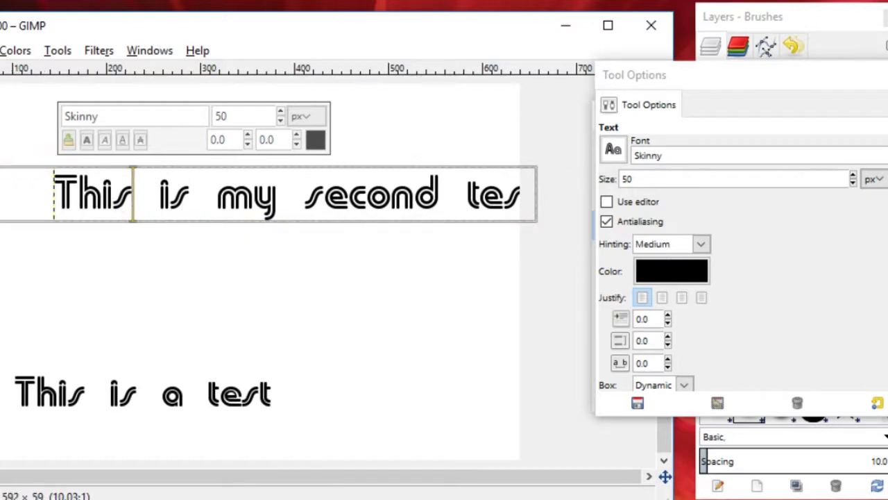
pyautogui.moveTo(565, 239); pyautogui.dragTo(234, 351)
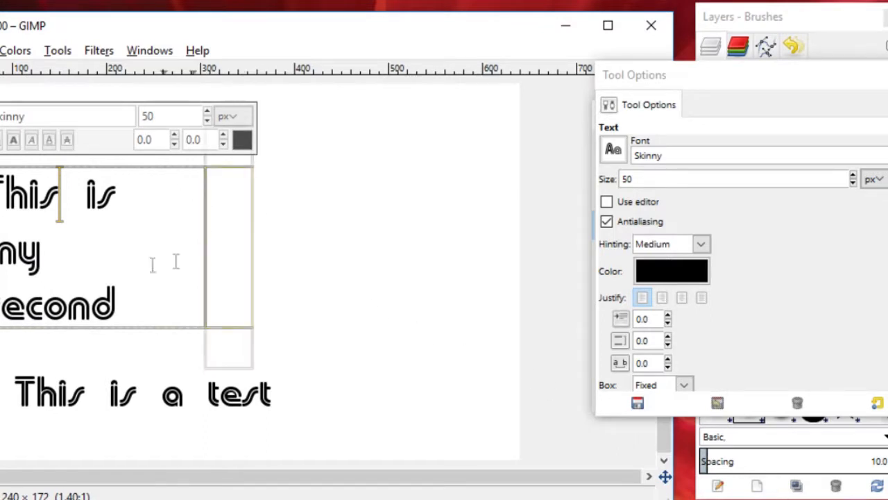
# - Break the second text after "This is", remove the space before "my", and resize its box to about 392 × 206 px
pyautogui.click(149, 196)
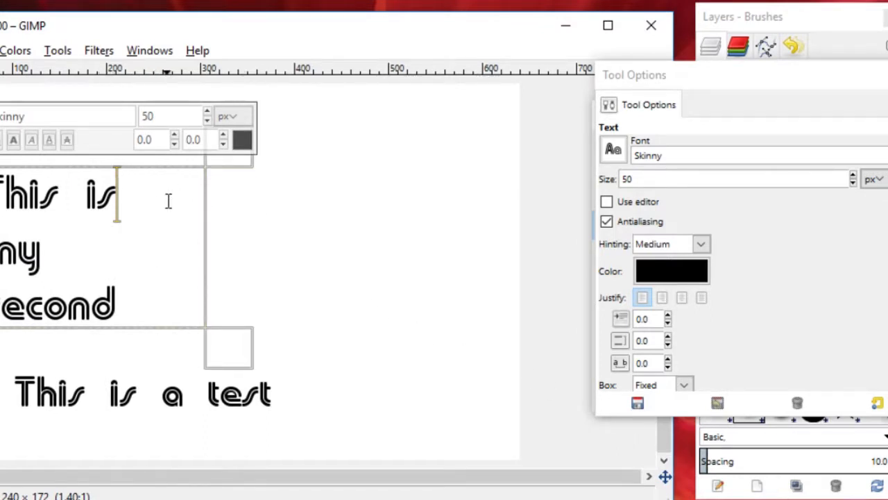
pyautogui.moveTo(224, 359); pyautogui.dragTo(434, 339)
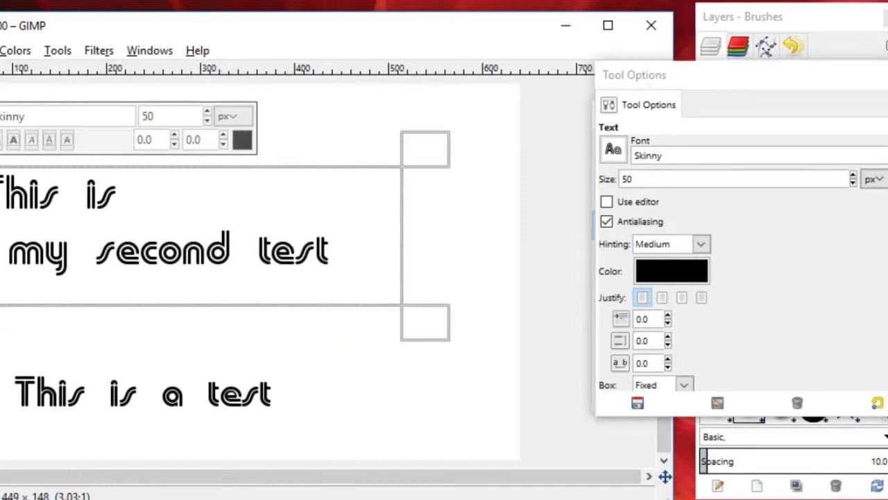
pyautogui.press('Delete')
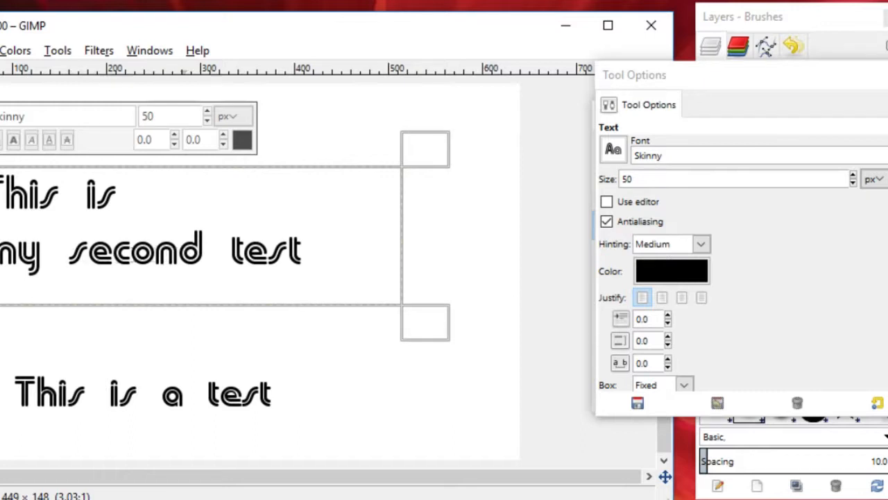
pyautogui.moveTo(438, 161); pyautogui.dragTo(282, 161)
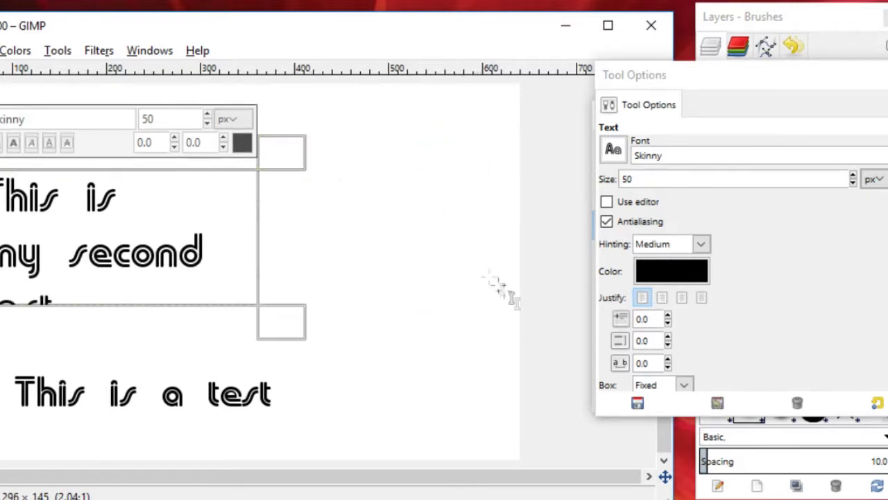
pyautogui.moveTo(291, 337); pyautogui.dragTo(380, 396)
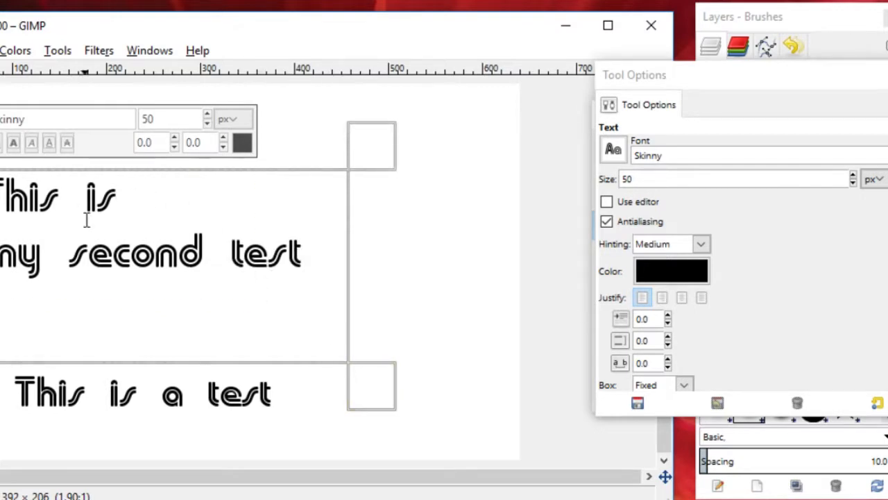
# - Center-justify the second text and shrink its box to about 288 × 74 px
pyautogui.moveTo(174, 28); pyautogui.dragTo(242, 27)
pyautogui.moveTo(787, 67); pyautogui.dragTo(575, 69)
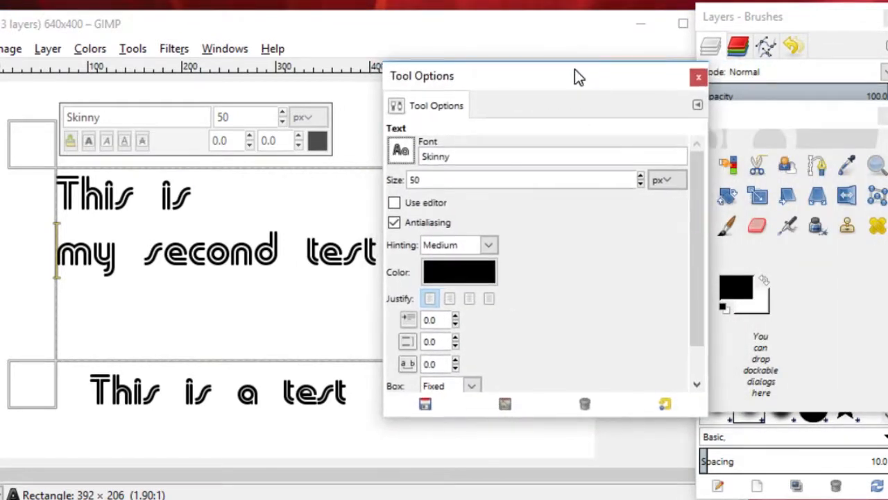
pyautogui.click(469, 300)
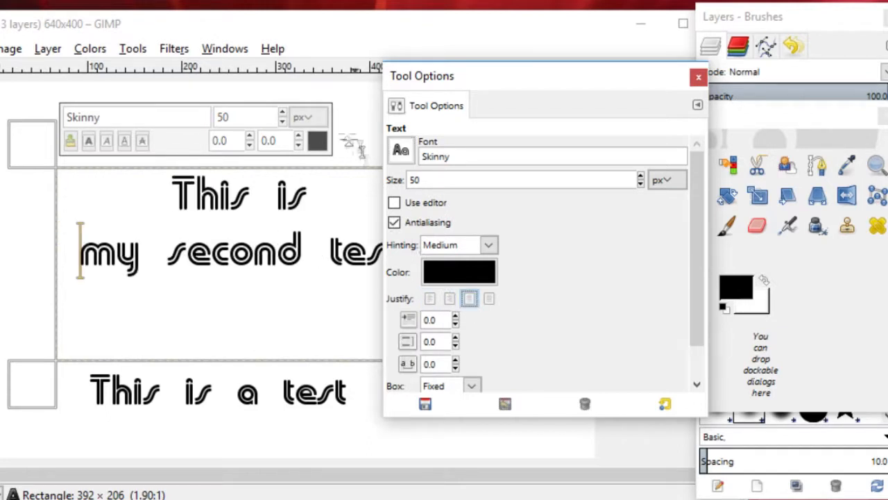
pyautogui.moveTo(488, 80); pyautogui.dragTo(694, 102)
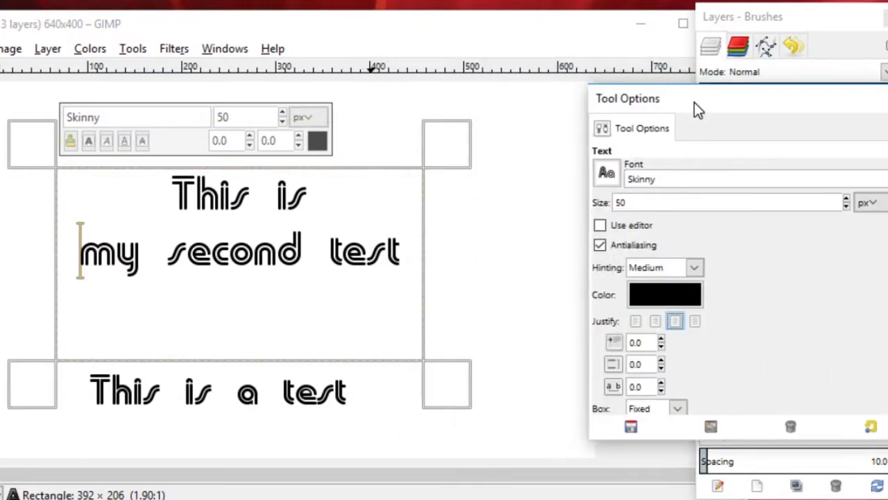
pyautogui.moveTo(444, 309); pyautogui.dragTo(277, 390)
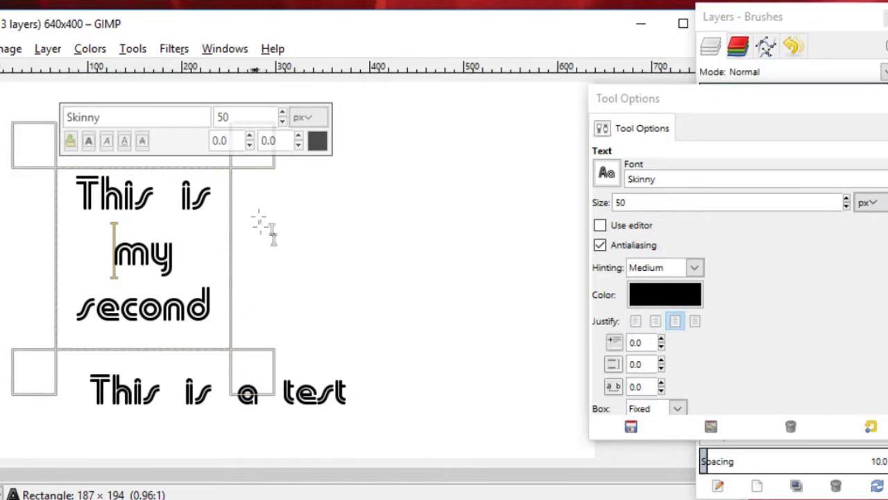
pyautogui.moveTo(239, 369); pyautogui.dragTo(361, 276)
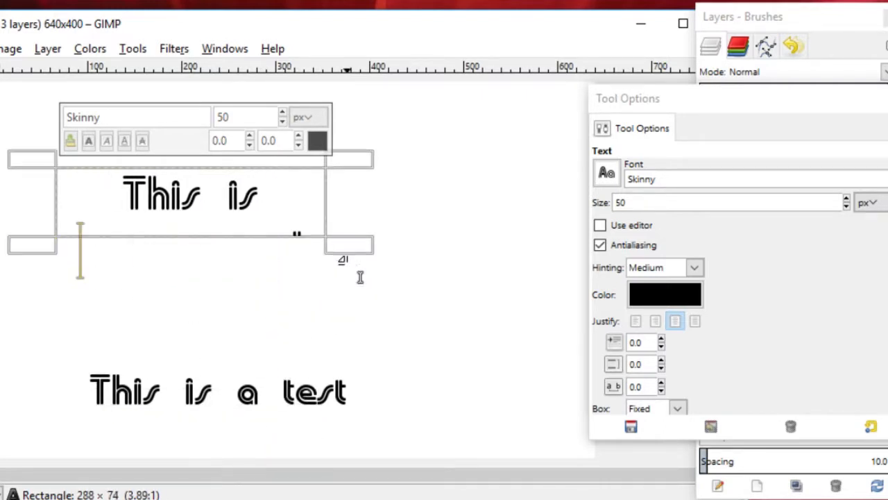
# - Center-justify the "This is a test" text, and reselect the second text for editing
pyautogui.click(246, 394)
pyautogui.doubleClick(253, 408)
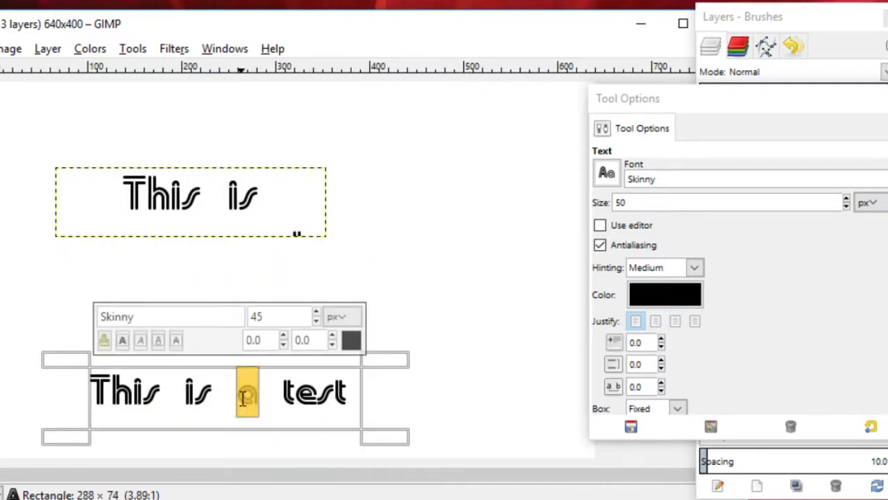
pyautogui.click(337, 394)
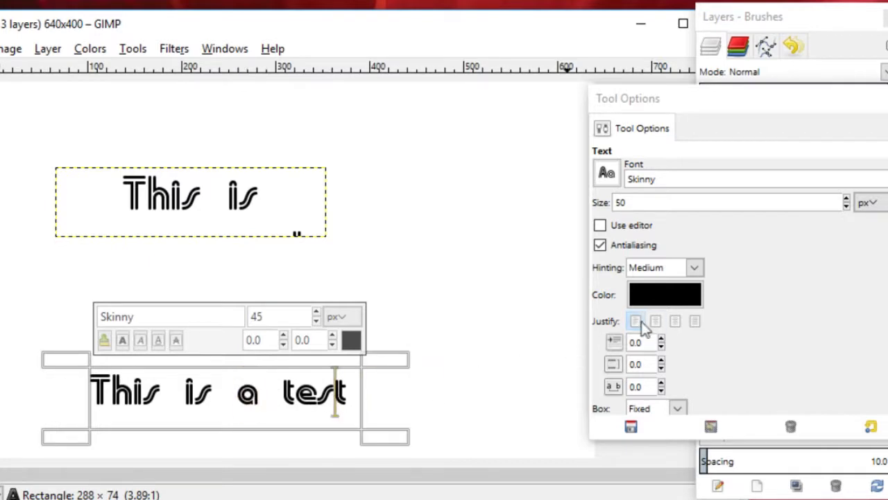
pyautogui.click(677, 322)
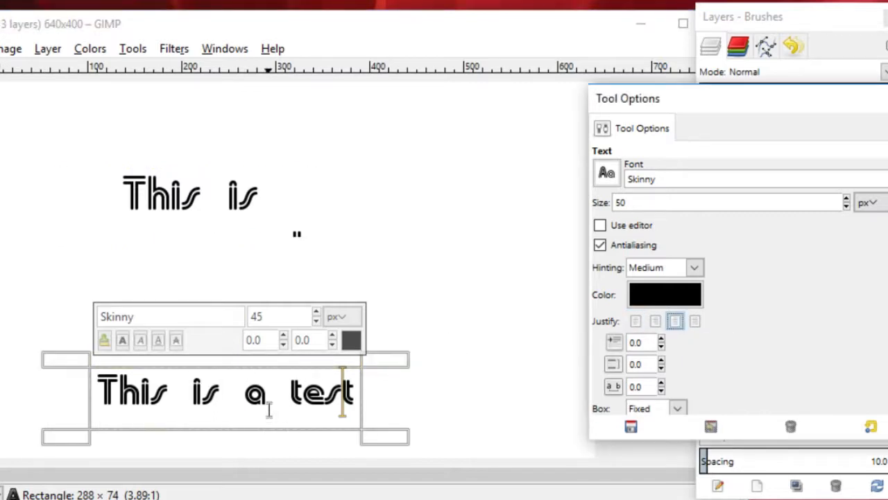
pyautogui.click(216, 198)
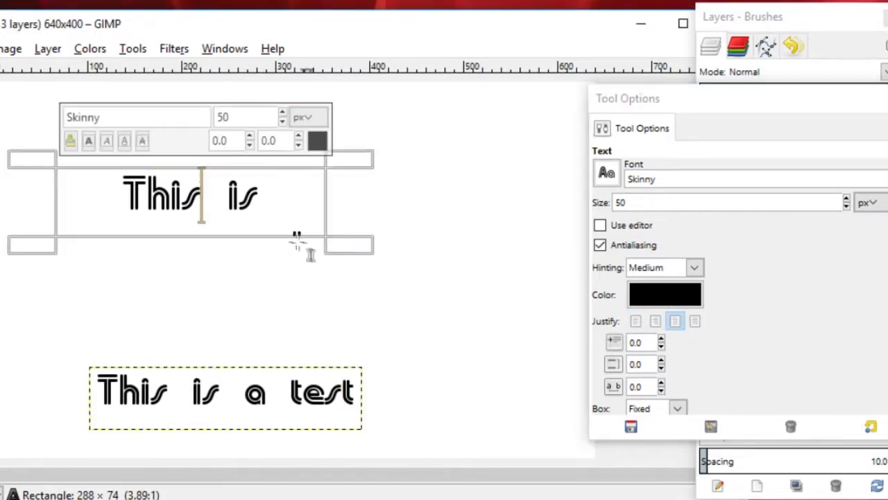
# - Reselect the second text and enlarge its box to about 297 × 191 px so all its lines fit
pyautogui.click(499, 352)
pyautogui.click(224, 217)
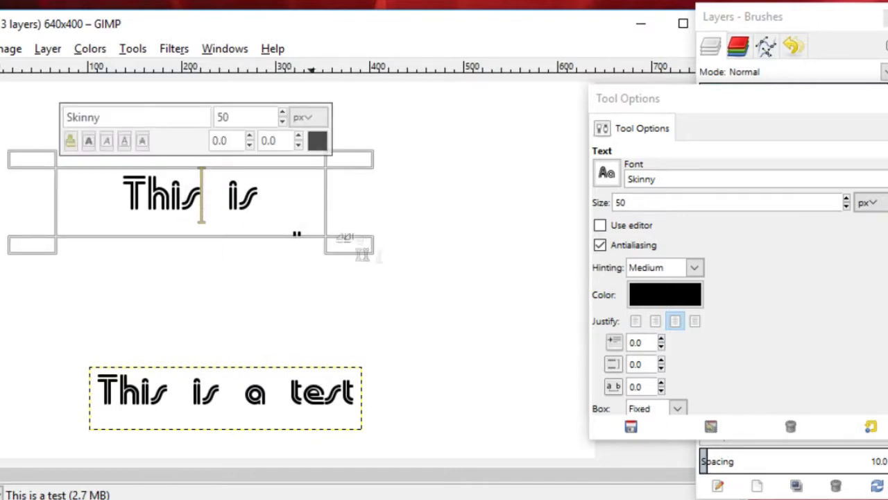
pyautogui.moveTo(365, 263); pyautogui.dragTo(370, 393)
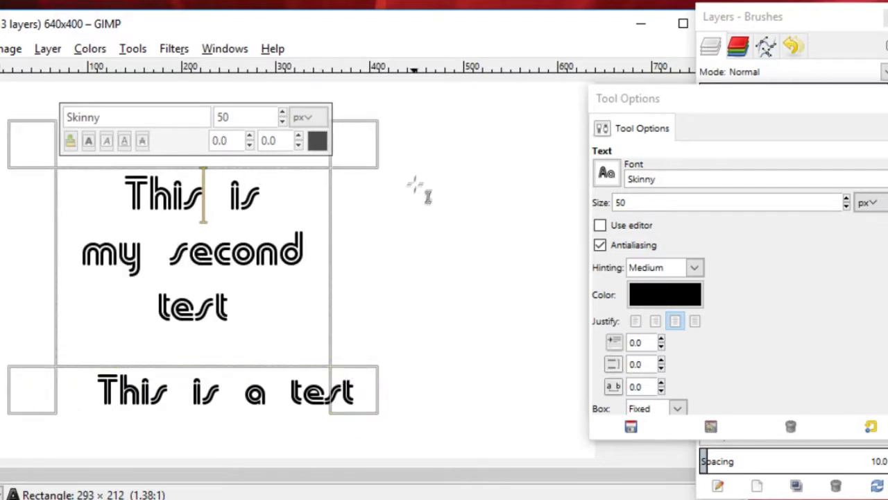
pyautogui.moveTo(354, 155); pyautogui.dragTo(372, 186)
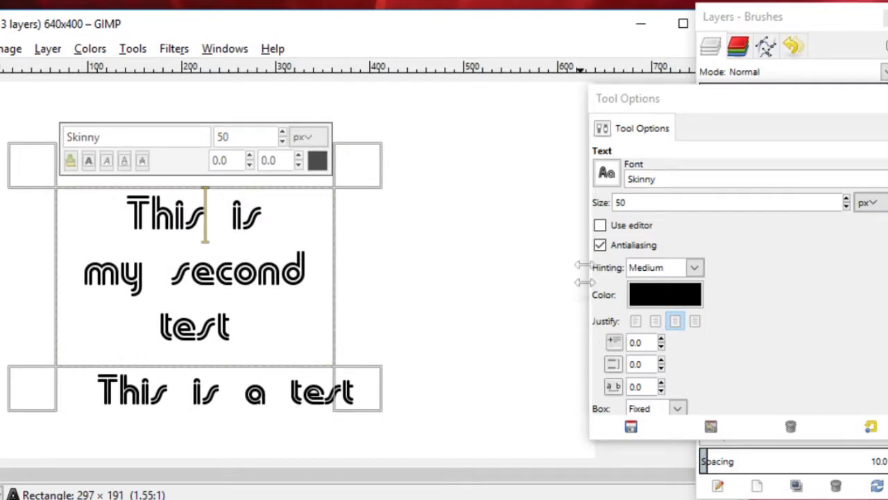
# - Move the Tool Options window beside the second text and check the available Box modes
pyautogui.moveTo(752, 102); pyautogui.dragTo(533, 76)
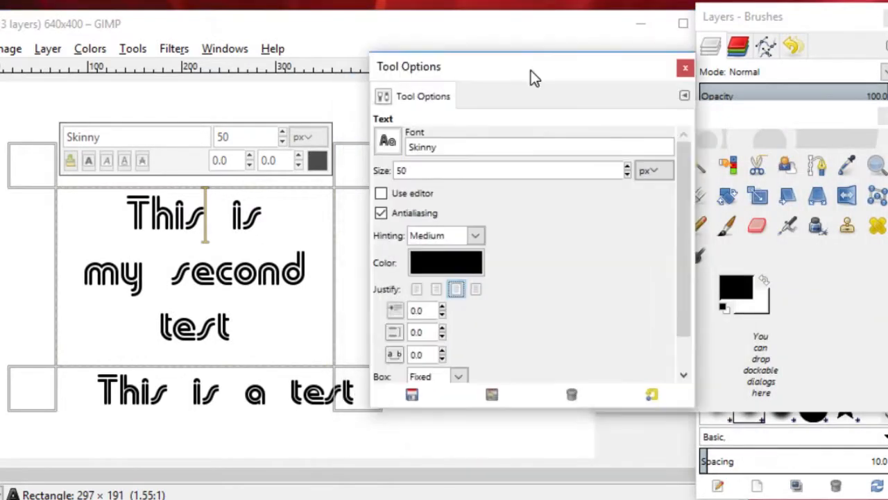
pyautogui.moveTo(692, 296); pyautogui.dragTo(688, 327)
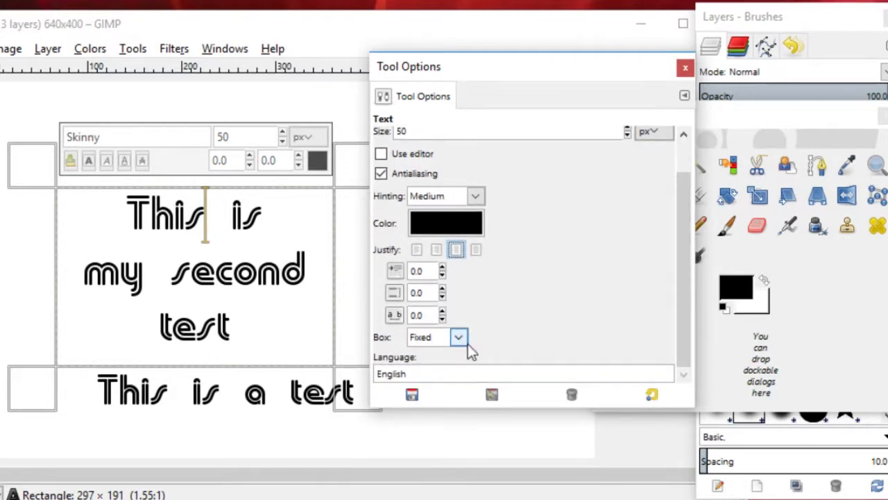
pyautogui.click(461, 339)
pyautogui.click(514, 322)
# - Color the second text green (00da00) and set its Box mode to Dynamic
pyautogui.moveTo(275, 321); pyautogui.dragTo(125, 210)
pyautogui.click(261, 270)
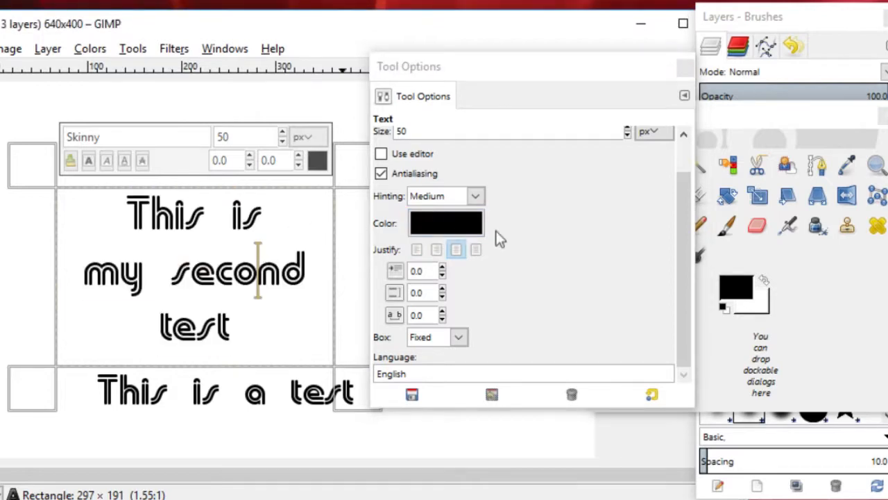
pyautogui.click(447, 223)
pyautogui.click(564, 224)
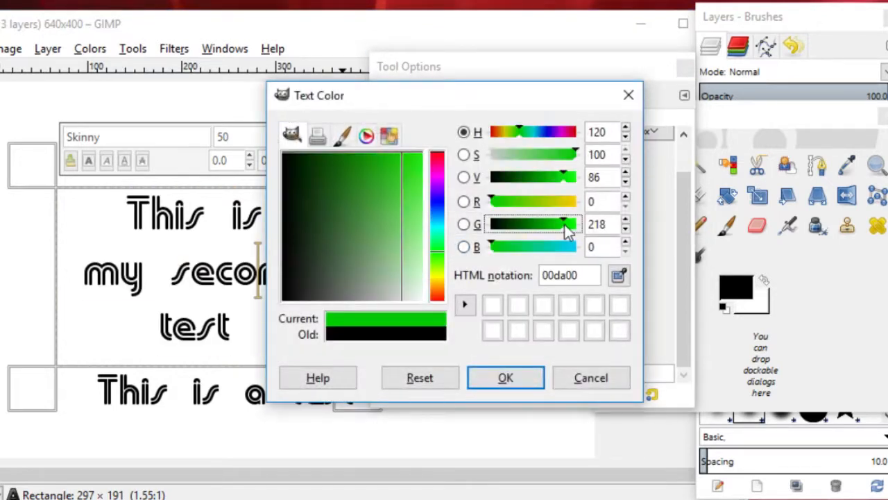
pyautogui.click(506, 378)
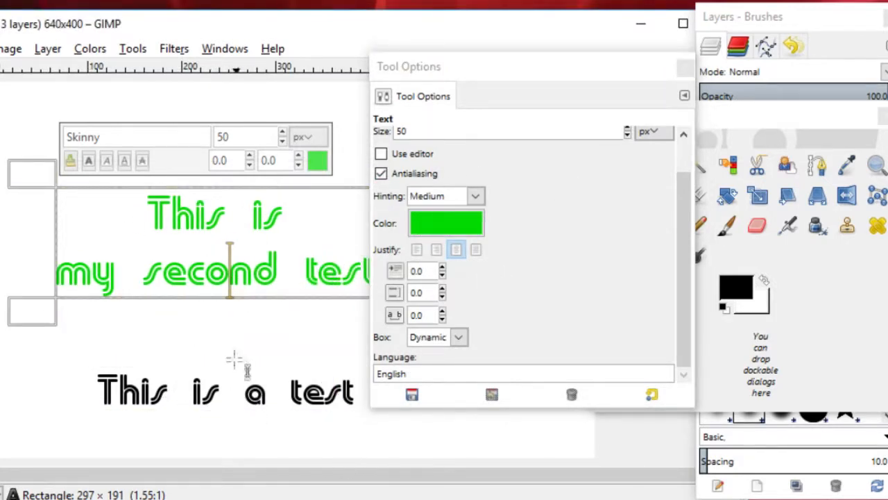
# - Add a third text reading "3rd test" above the second text, in a box about 179 × 67 px
pyautogui.click(236, 407)
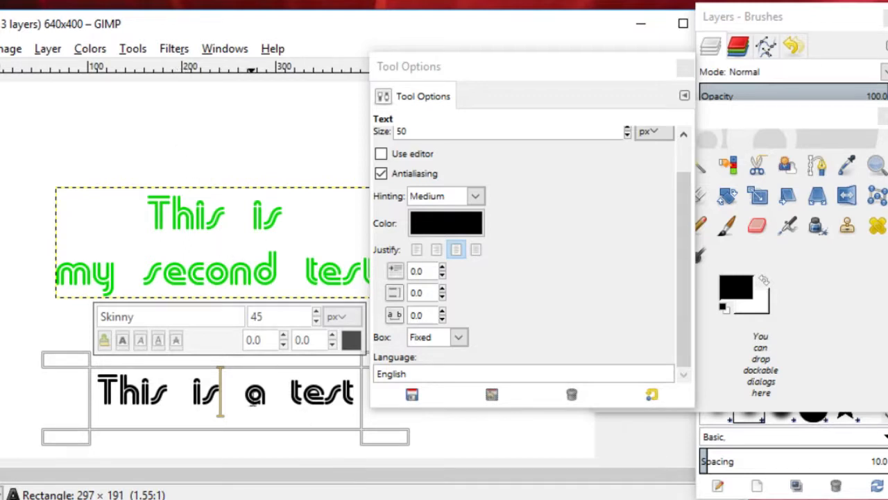
pyautogui.click(212, 134)
pyautogui.moveTo(118, 104); pyautogui.dragTo(286, 167)
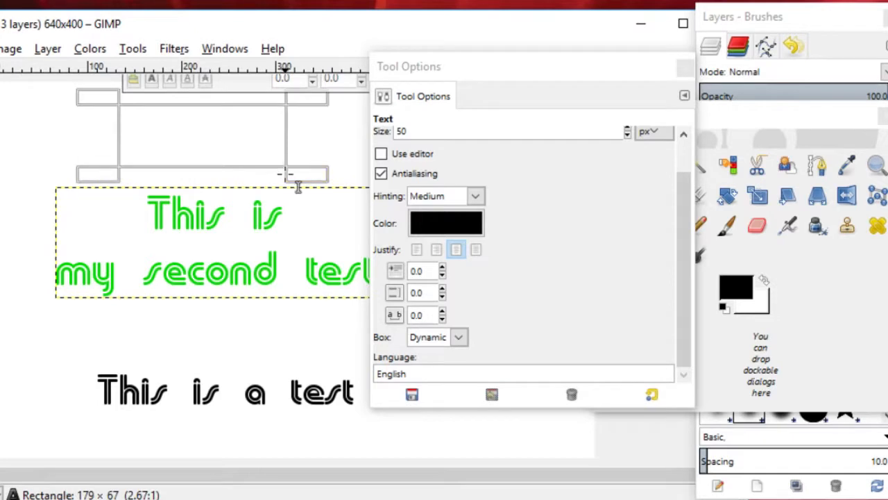
pyautogui.write('3r')
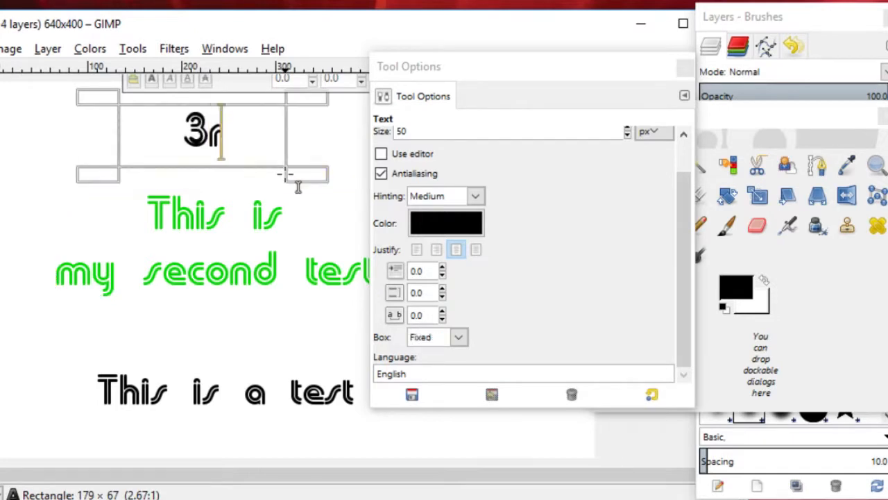
pyautogui.write('d test')
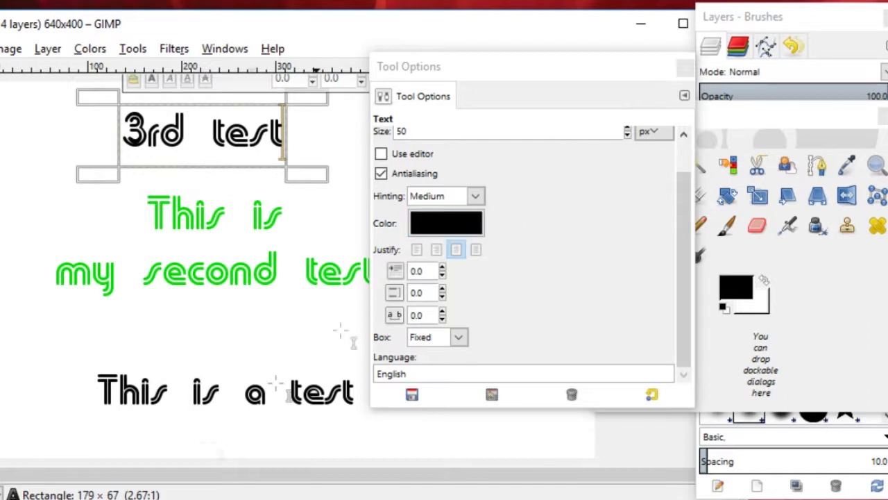
pyautogui.click(167, 337)
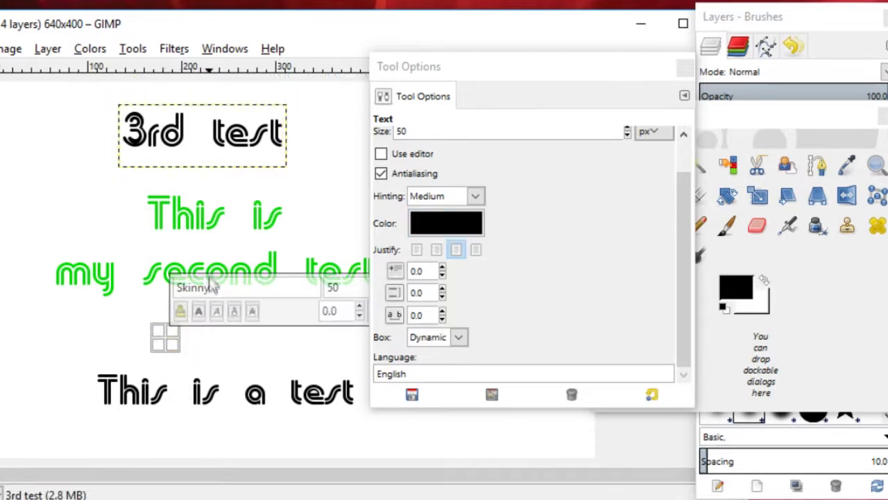
# - Move the Tool Options window clear of the canvas and color the "3rd test" text blue (0000b3)
pyautogui.click(193, 232)
pyautogui.moveTo(342, 110); pyautogui.dragTo(509, 200)
pyautogui.moveTo(503, 95); pyautogui.dragTo(738, 147)
pyautogui.click(338, 278)
pyautogui.click(264, 159)
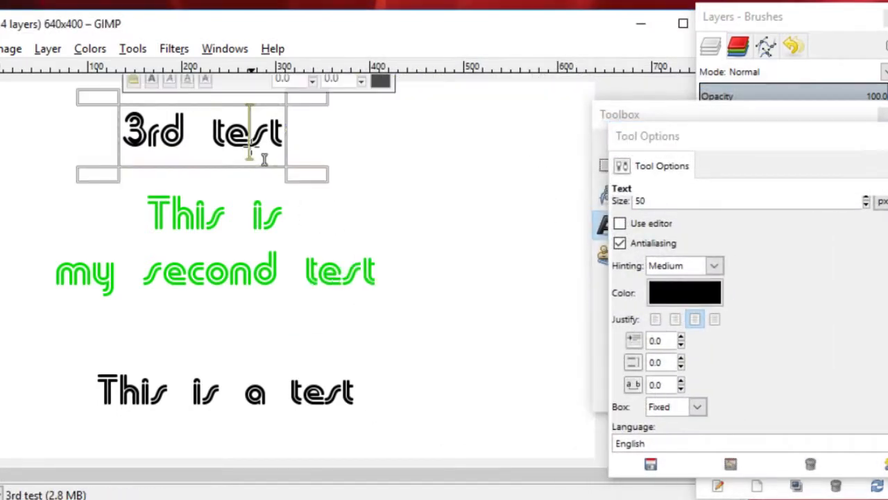
pyautogui.click(683, 292)
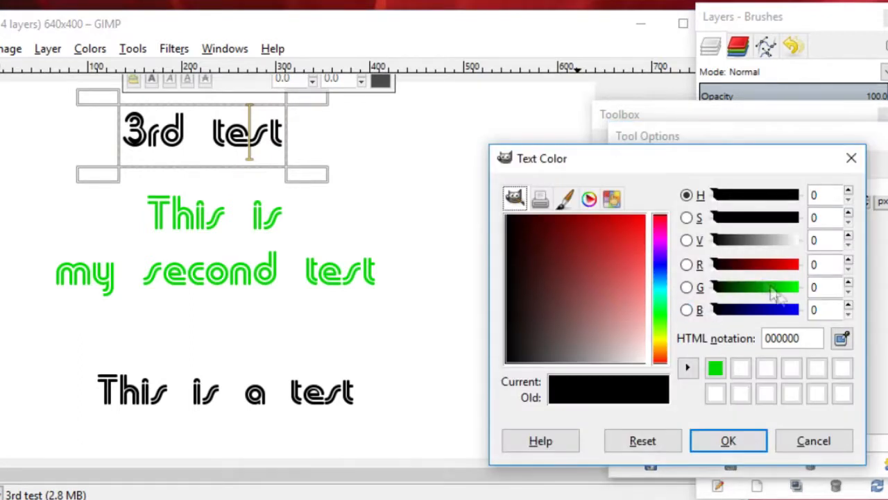
pyautogui.click(772, 310)
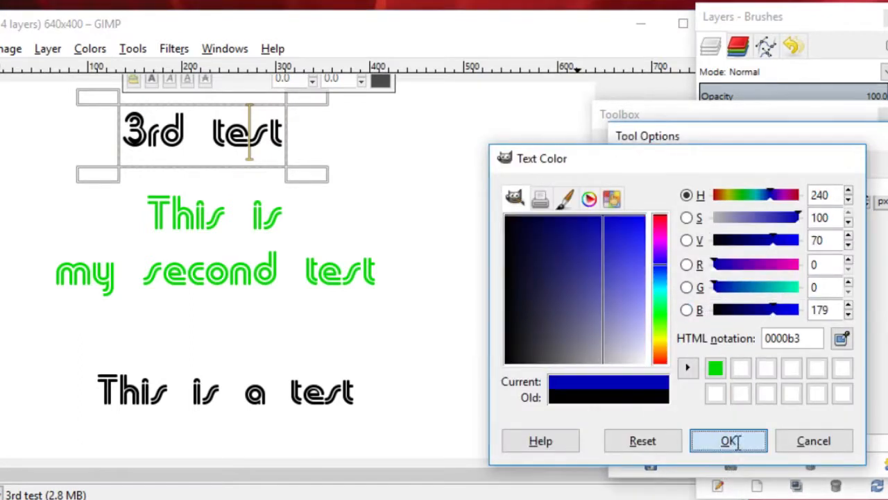
pyautogui.click(727, 440)
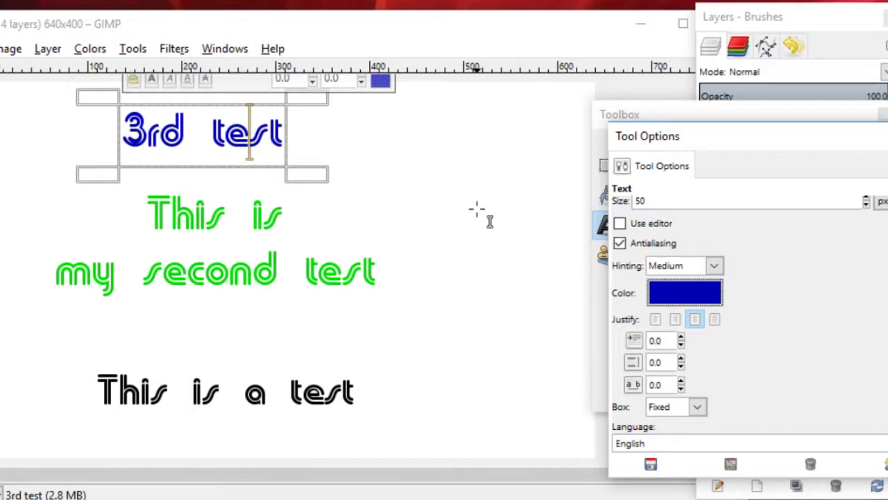
pyautogui.click(466, 186)
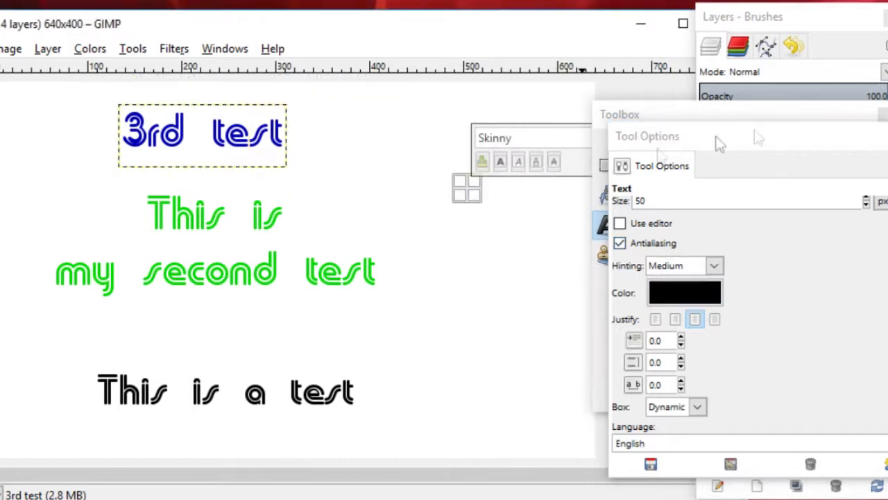
# - Select all of the "3rd test" text and resize its box lower on the canvas to about 210 × 69 px
pyautogui.moveTo(829, 149); pyautogui.dragTo(797, 182)
pyautogui.moveTo(134, 142); pyautogui.dragTo(333, 138)
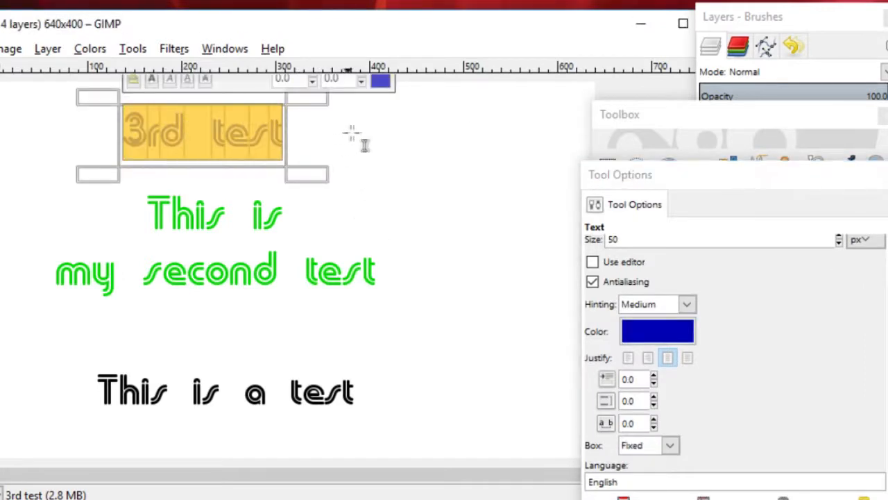
pyautogui.moveTo(308, 174); pyautogui.dragTo(318, 219)
pyautogui.moveTo(116, 104); pyautogui.dragTo(112, 146)
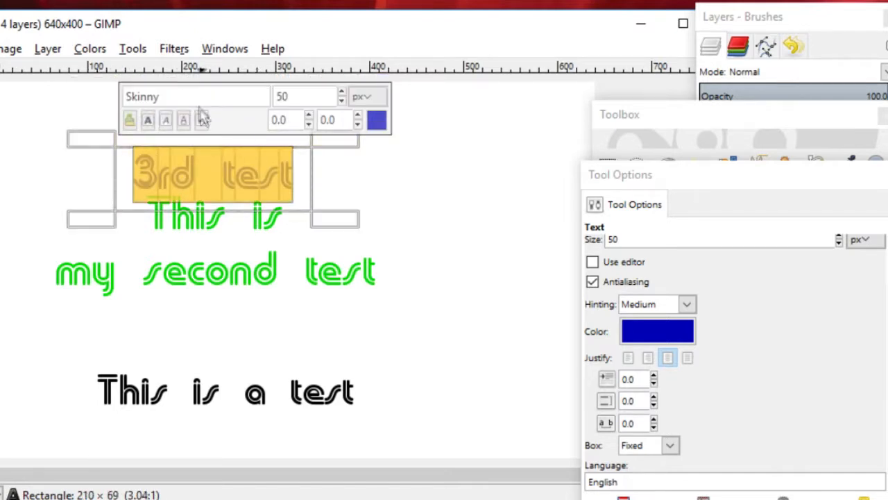
# - Set the font of the selected "3rd test" text to Sans and its size to 30 px
pyautogui.moveTo(166, 97); pyautogui.dragTo(78, 97)
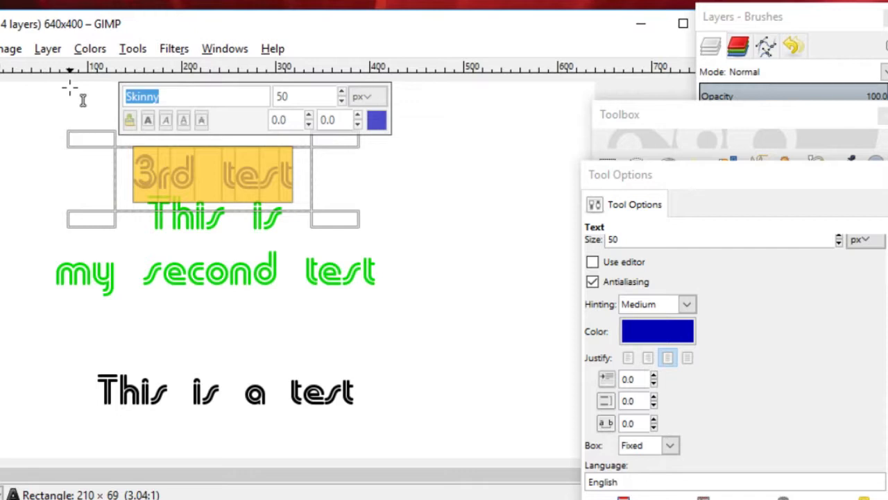
pyautogui.write('Sans')
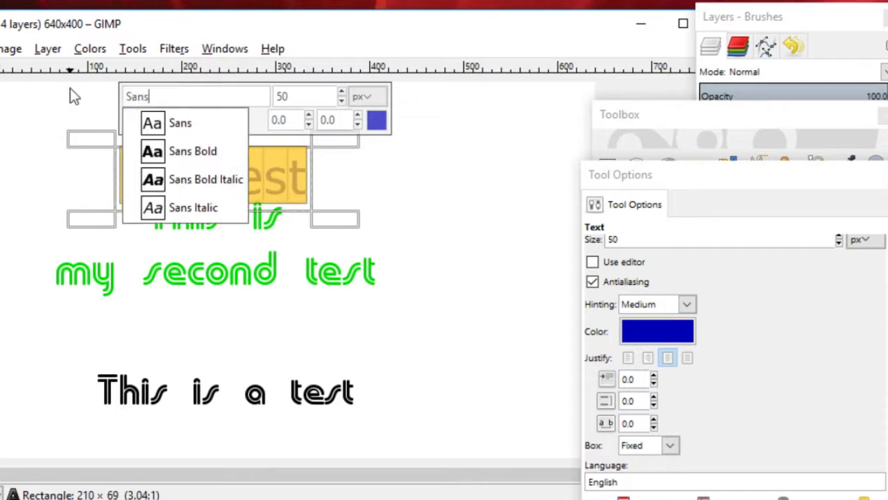
pyautogui.click(170, 123)
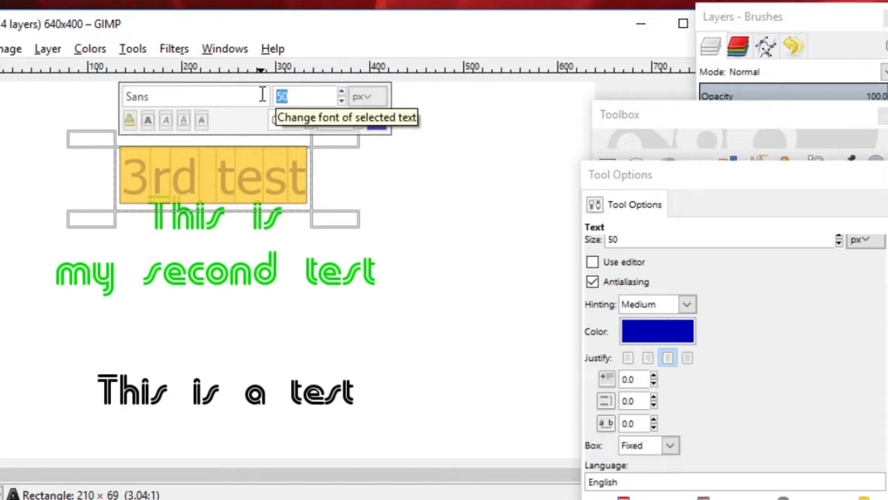
pyautogui.write('30')
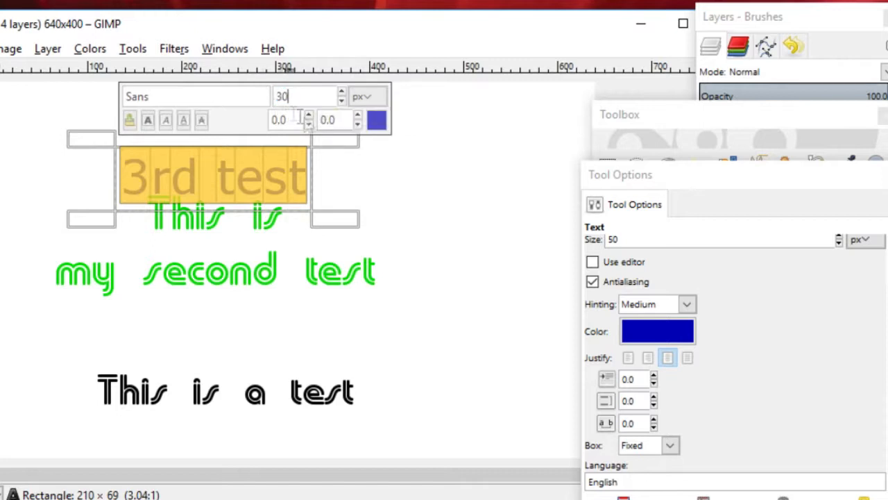
# - Change the color of the selected "3rd test" text to near-black and deselect it
pyautogui.click(377, 122)
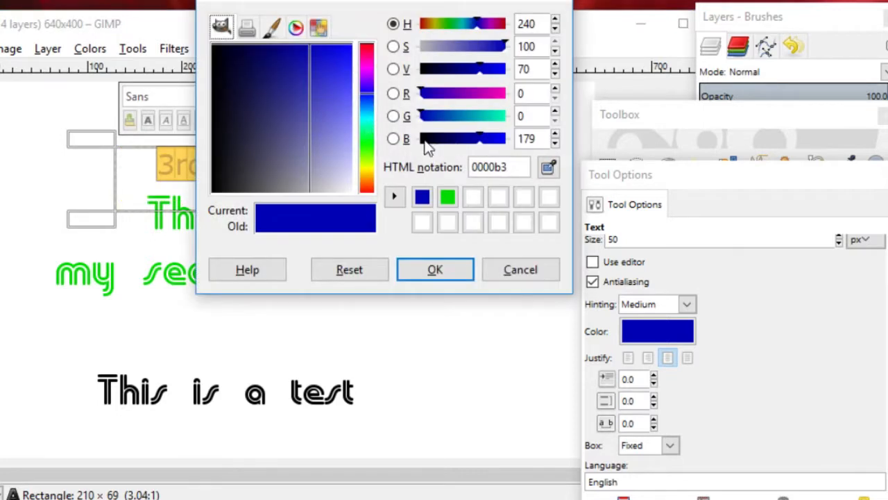
pyautogui.click(426, 142)
pyautogui.click(435, 270)
pyautogui.click(476, 281)
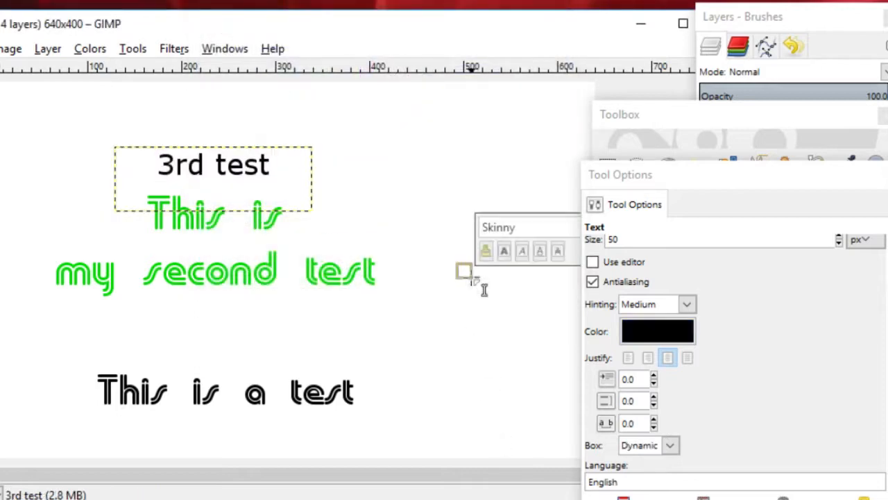
# - Select the word "test" in the third text and look through the fonts starting with "a" for it
pyautogui.click(224, 165)
pyautogui.doubleClick(227, 165)
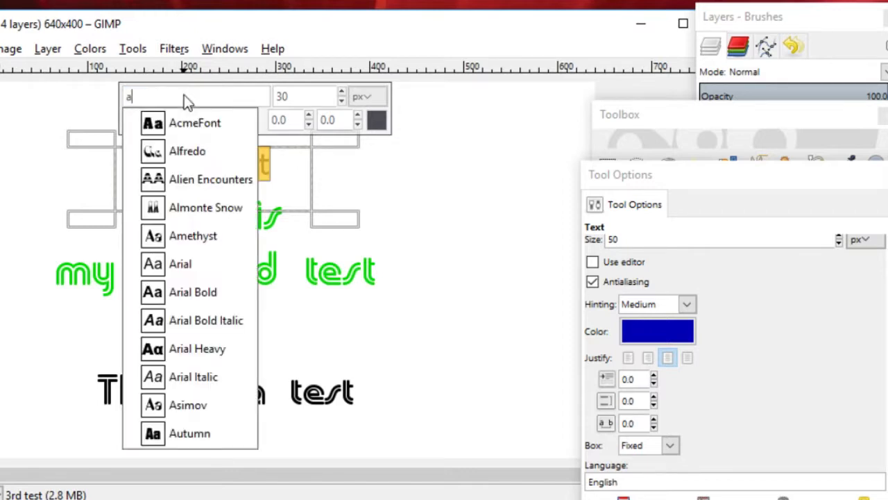
pyautogui.press('Escape')
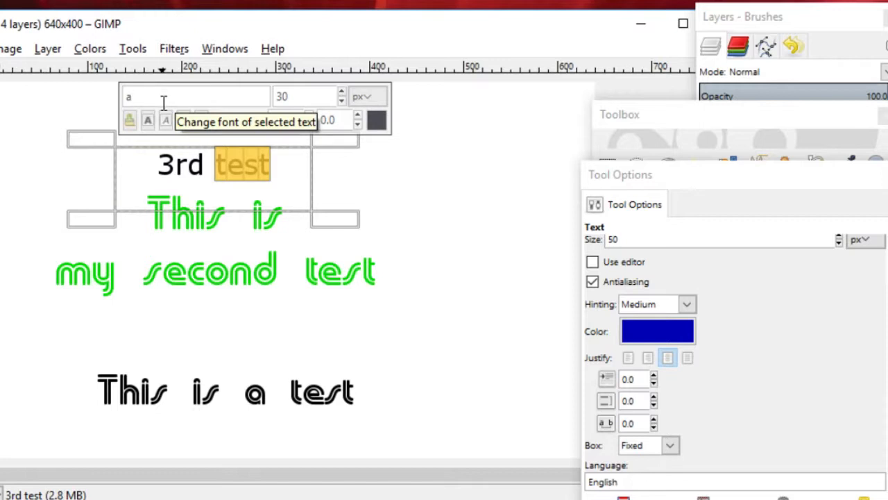
pyautogui.press('BackSpace')
pyautogui.write('ab')
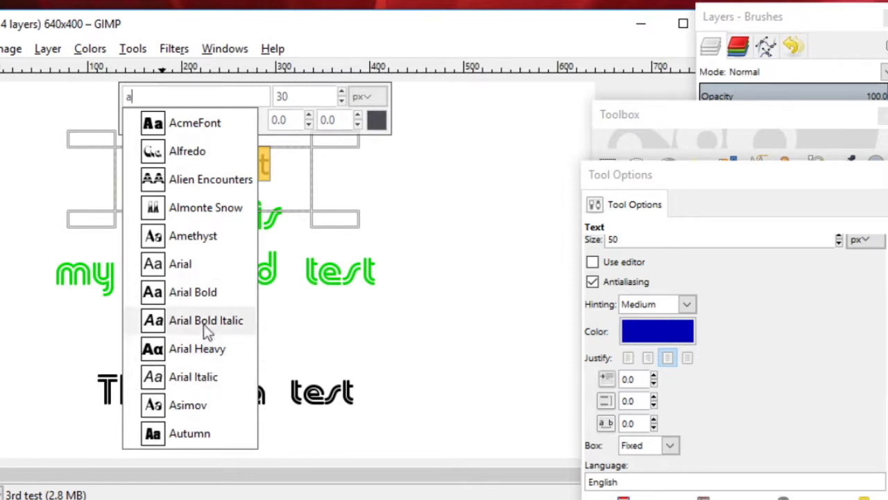
pyautogui.click(719, 182)
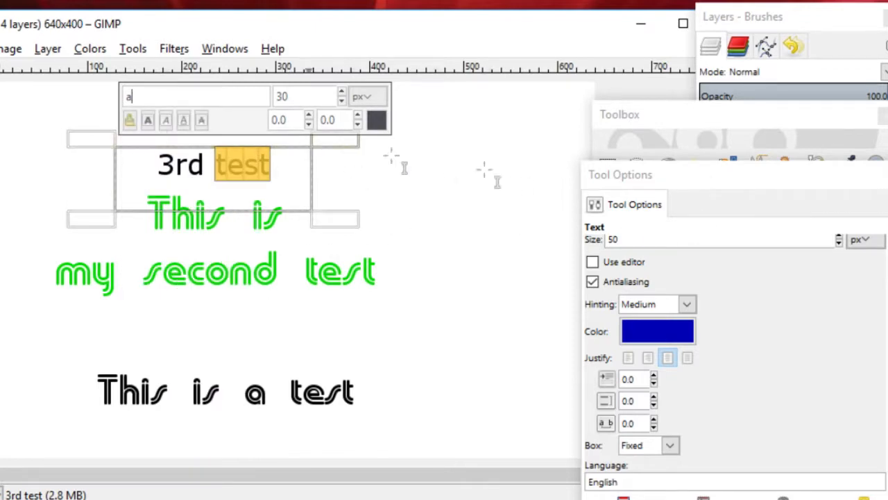
# - Bring the Tool Options window over the canvas and browse its full font list without picking a font
pyautogui.moveTo(793, 186); pyautogui.dragTo(328, 166)
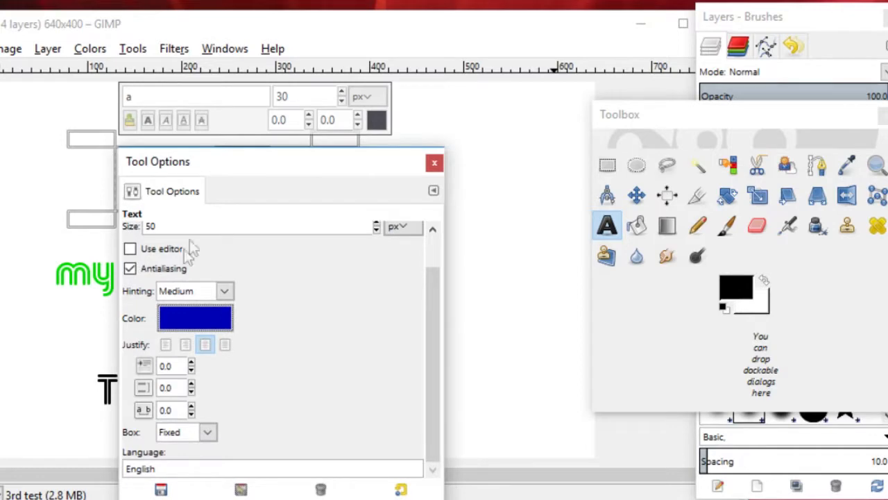
pyautogui.scroll(2, 331, 312)
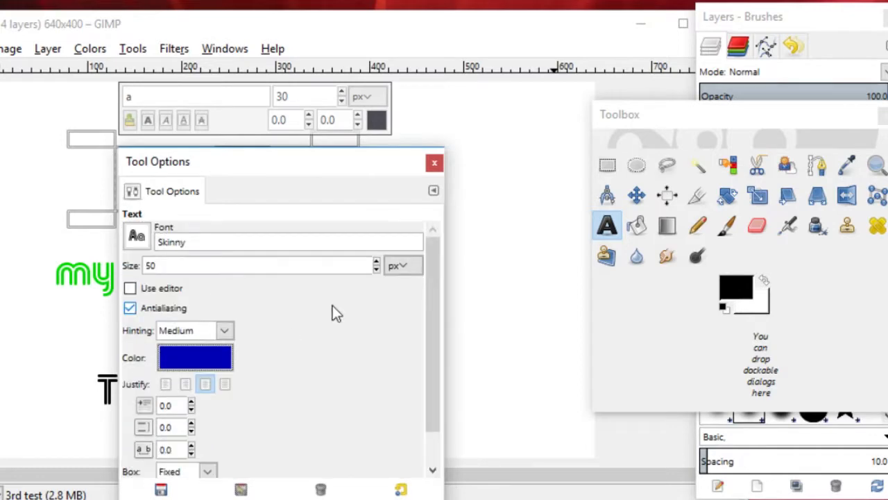
pyautogui.click(138, 236)
pyautogui.scroll(-10, 208, 354)
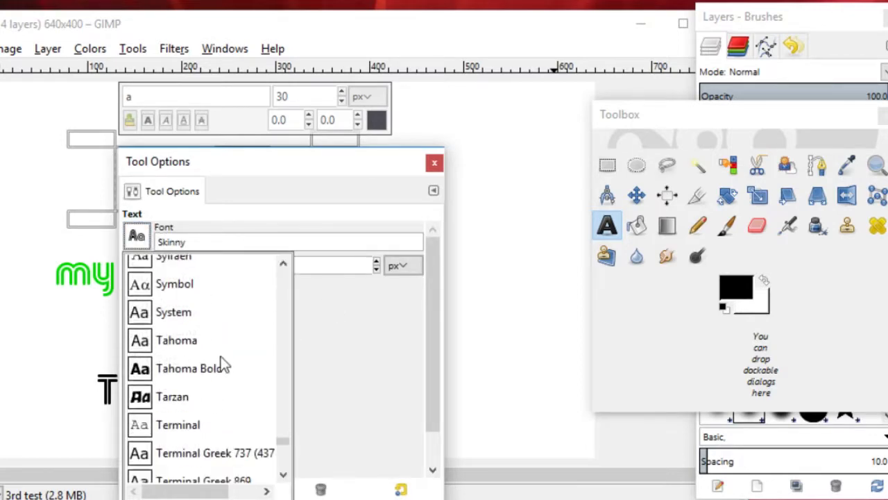
pyautogui.scroll(-3, 225, 377)
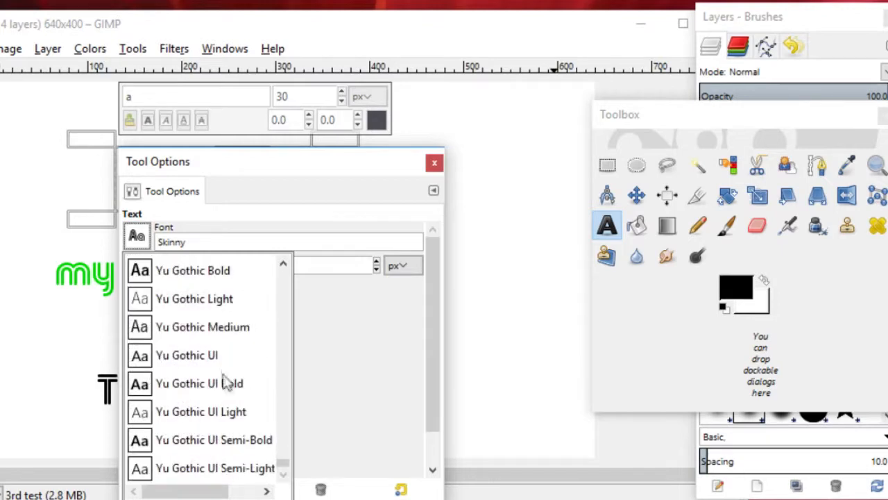
pyautogui.moveTo(285, 469); pyautogui.dragTo(286, 277)
pyautogui.click(519, 271)
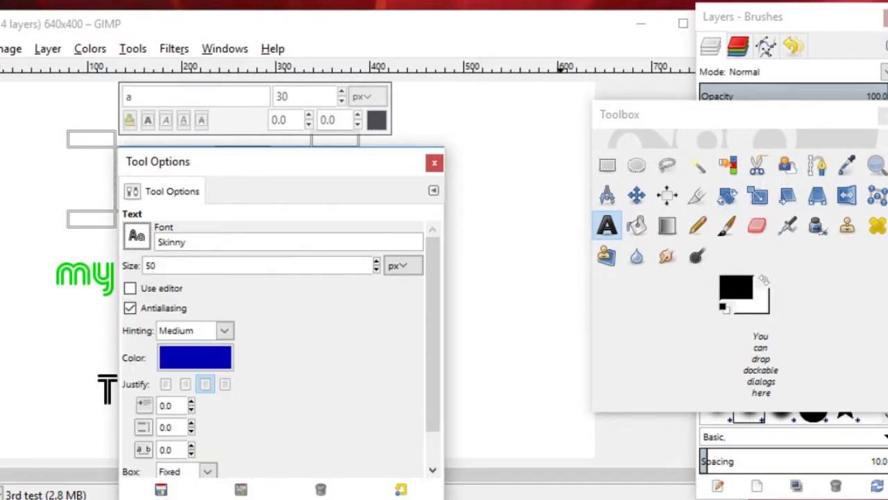
# - Bring the Toolbox over the canvas and activate the black "This is a test" text and the green text in turn with the Text tool
pyautogui.moveTo(823, 24); pyautogui.dragTo(611, 21)
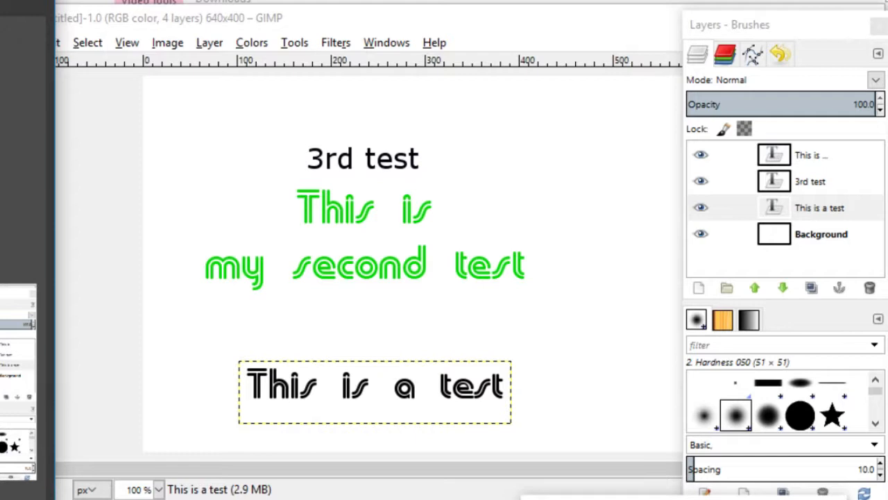
pyautogui.moveTo(545, 497); pyautogui.dragTo(605, 154)
pyautogui.click(632, 270)
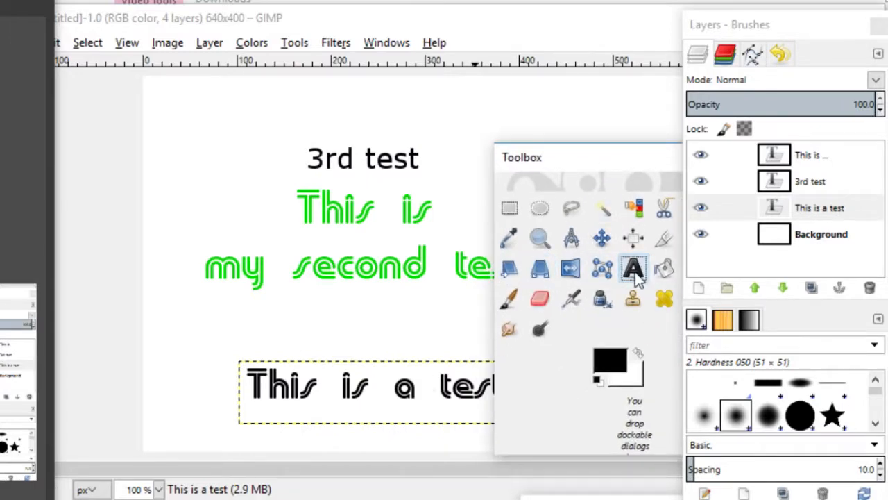
pyautogui.click(394, 389)
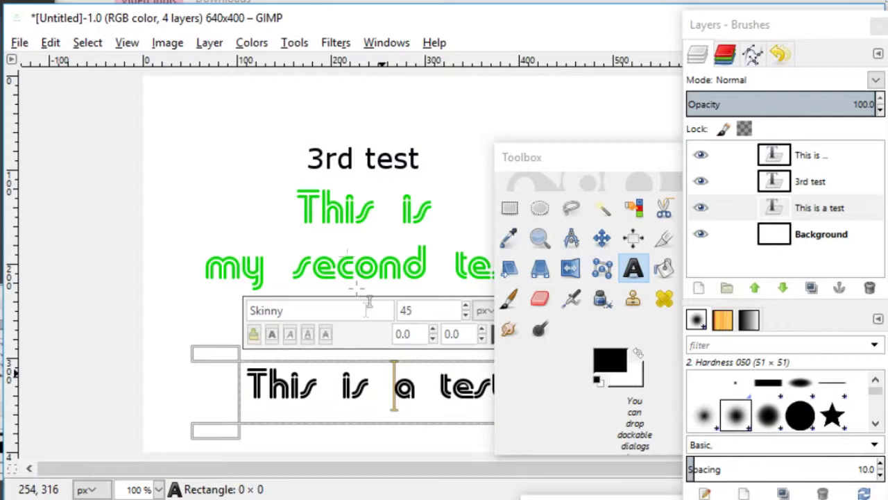
pyautogui.click(347, 236)
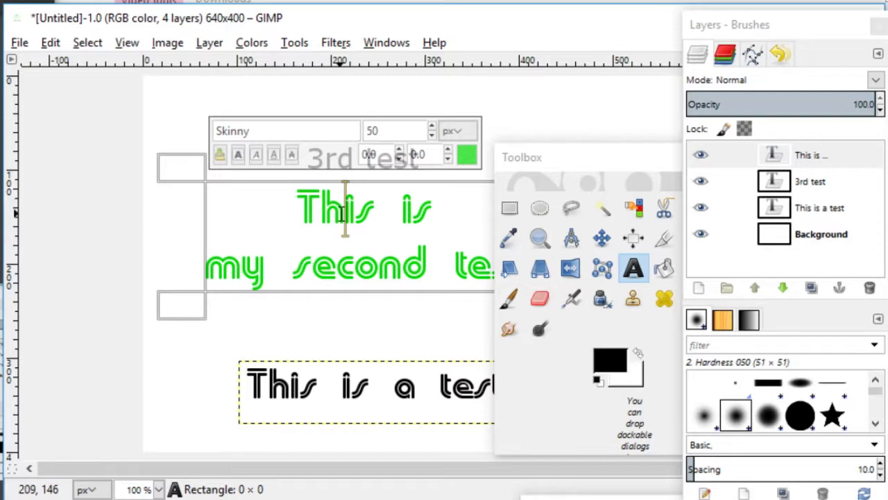
# - Try a Perspective transform on the green text, pulling its lower corners inward and its upper-left corner outward, and undo it
pyautogui.click(540, 275)
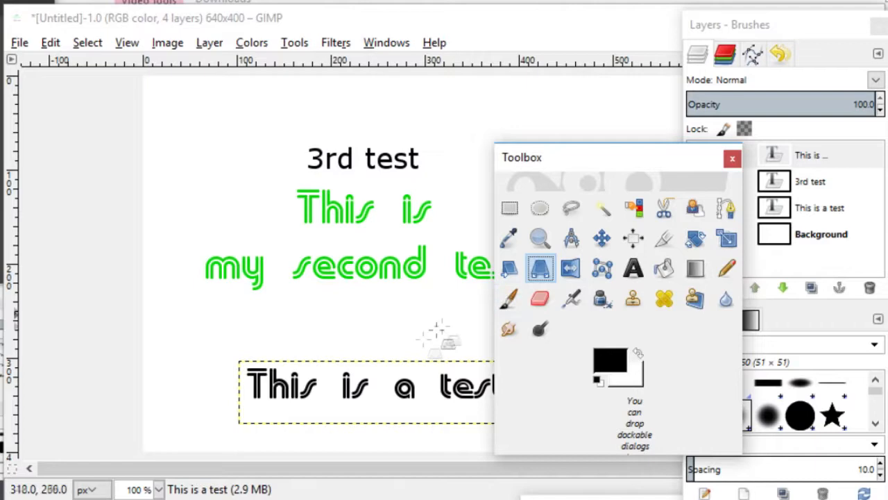
pyautogui.moveTo(590, 166); pyautogui.dragTo(736, 239)
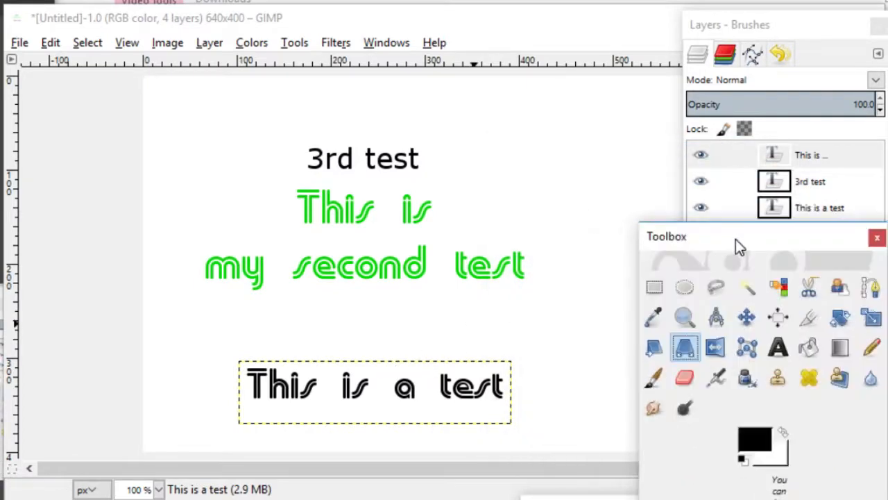
pyautogui.click(375, 389)
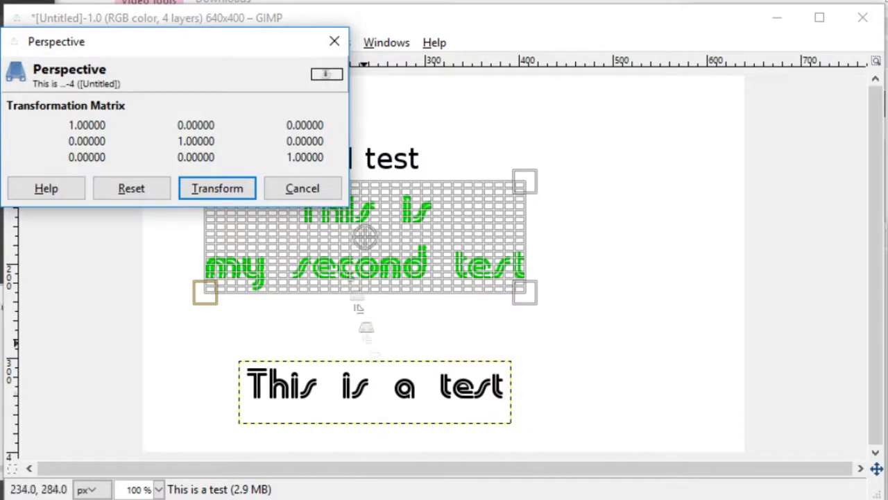
pyautogui.moveTo(225, 44); pyautogui.dragTo(204, 416)
pyautogui.moveTo(204, 291); pyautogui.dragTo(290, 283)
pyautogui.moveTo(530, 293); pyautogui.dragTo(477, 256)
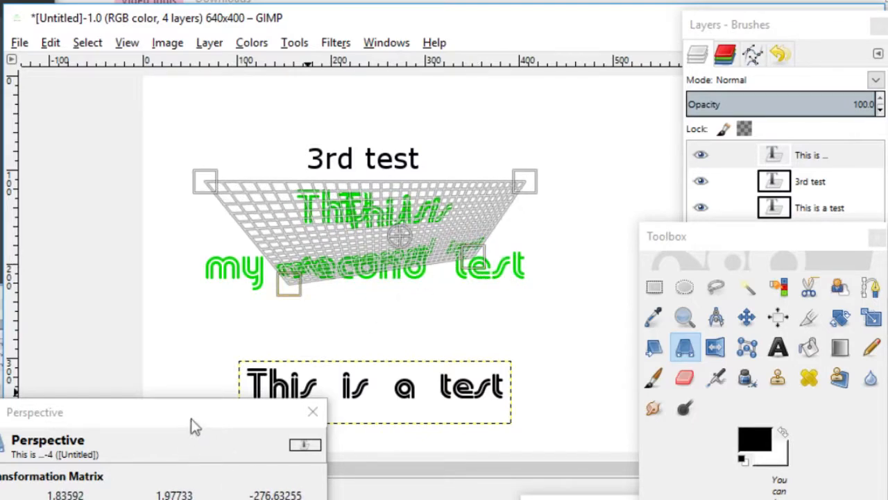
pyautogui.moveTo(202, 420); pyautogui.dragTo(259, 385)
pyautogui.moveTo(208, 187); pyautogui.dragTo(137, 214)
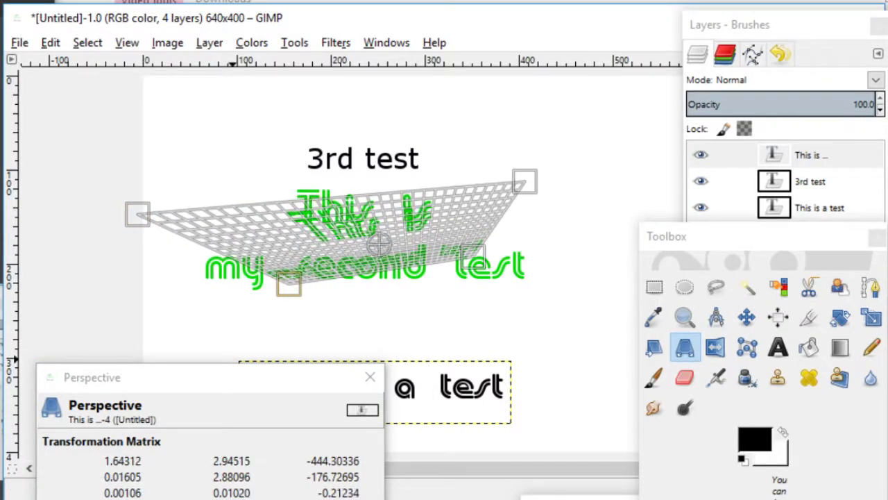
pyautogui.press('Return')
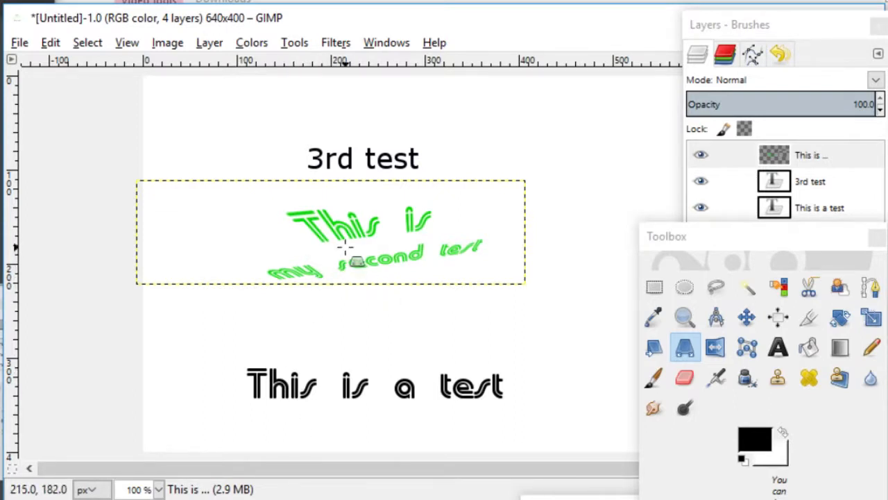
pyautogui.hotkey('ctrl', 'z')
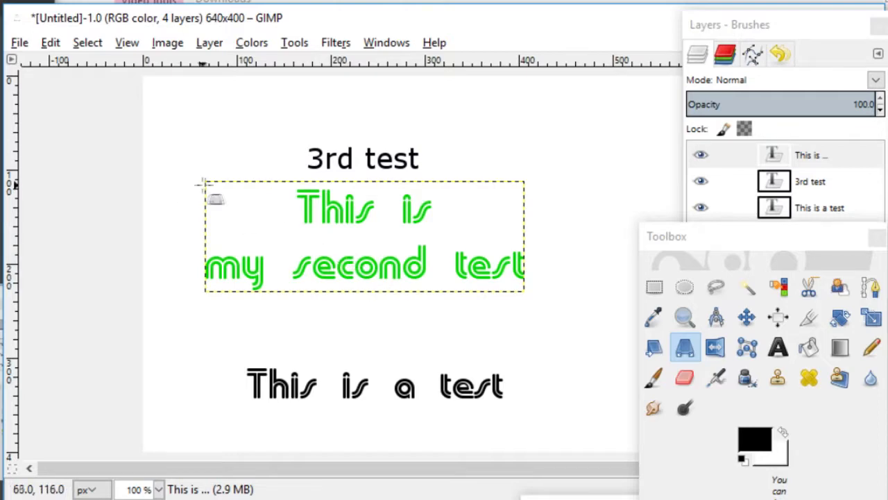
# - Apply a Perspective transform to the green text that pulls its two upper corners outward and upward to widen the upper edge
pyautogui.click(278, 200)
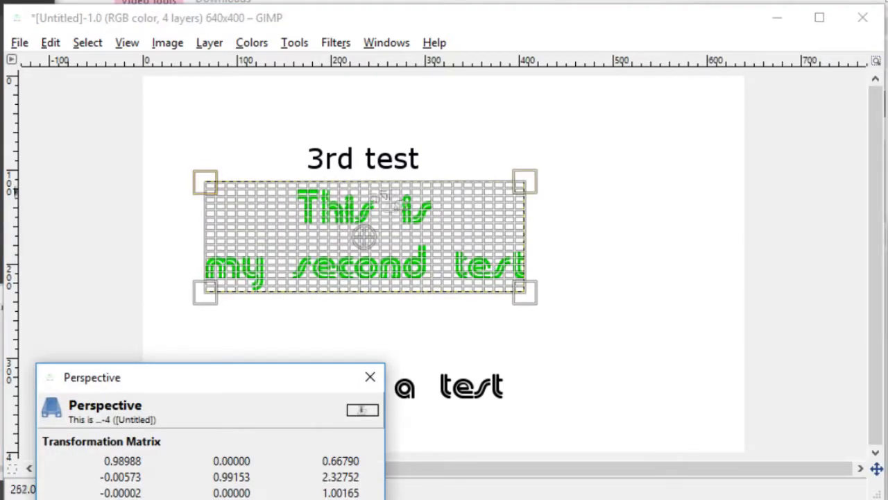
pyautogui.moveTo(531, 185); pyautogui.dragTo(617, 147)
pyautogui.moveTo(208, 186); pyautogui.dragTo(145, 154)
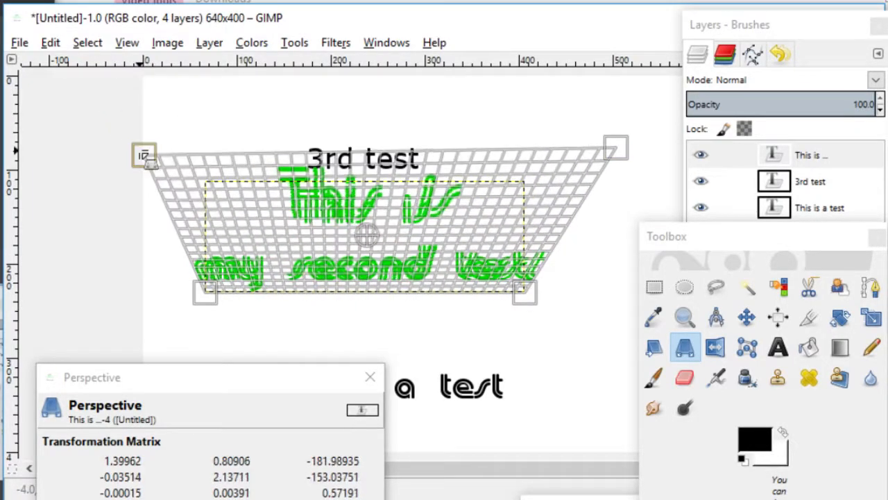
pyautogui.press('Return')
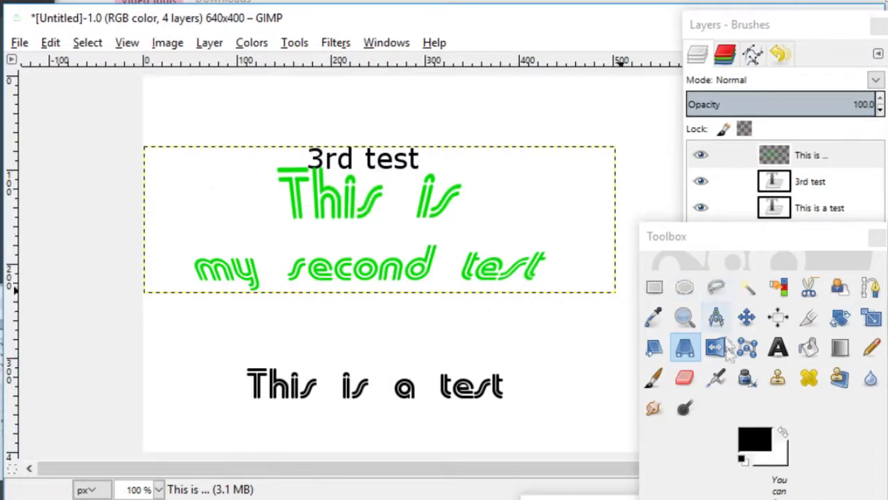
pyautogui.rightClick(368, 201)
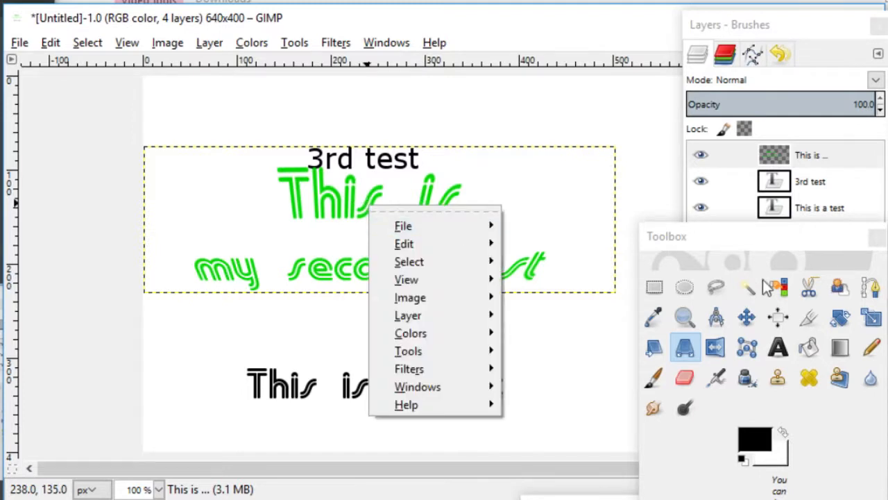
pyautogui.click(511, 191)
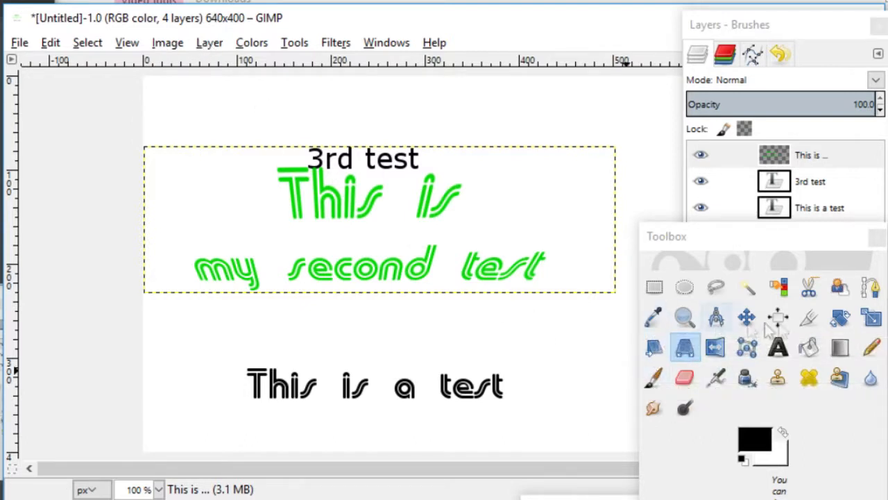
# - Scale the green text layer down to about 229 × 73 px with the Scale tool
pyautogui.click(872, 319)
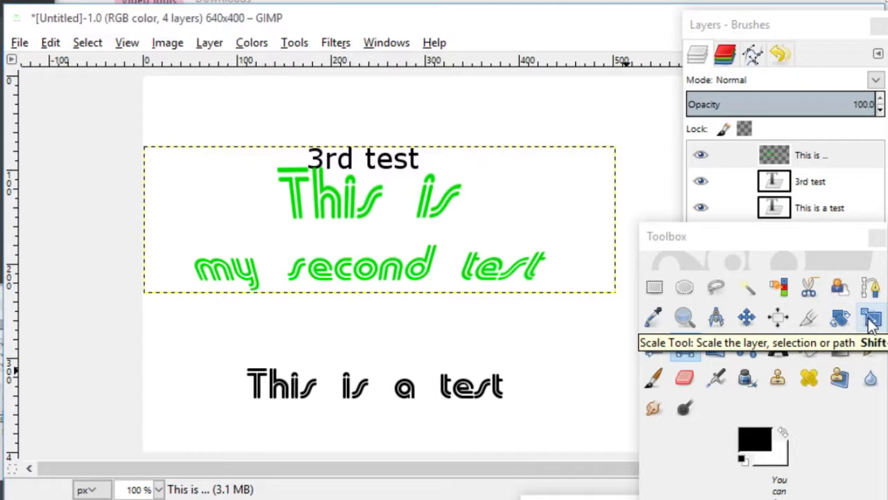
pyautogui.click(370, 256)
pyautogui.moveTo(380, 212); pyautogui.dragTo(727, 300)
pyautogui.moveTo(616, 146); pyautogui.dragTo(371, 231)
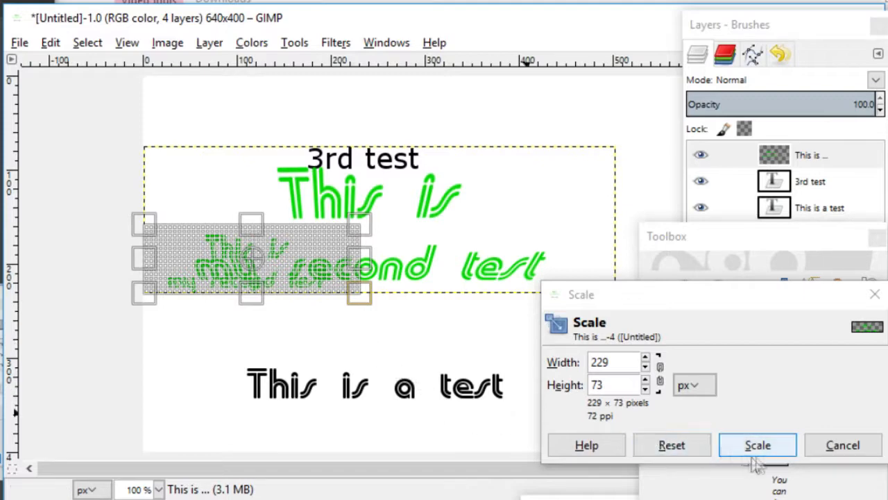
pyautogui.click(763, 444)
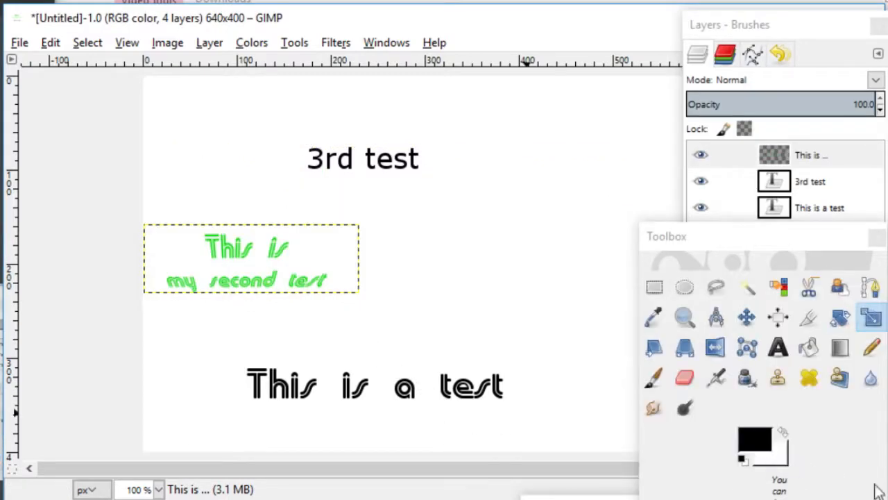
pyautogui.click(264, 278)
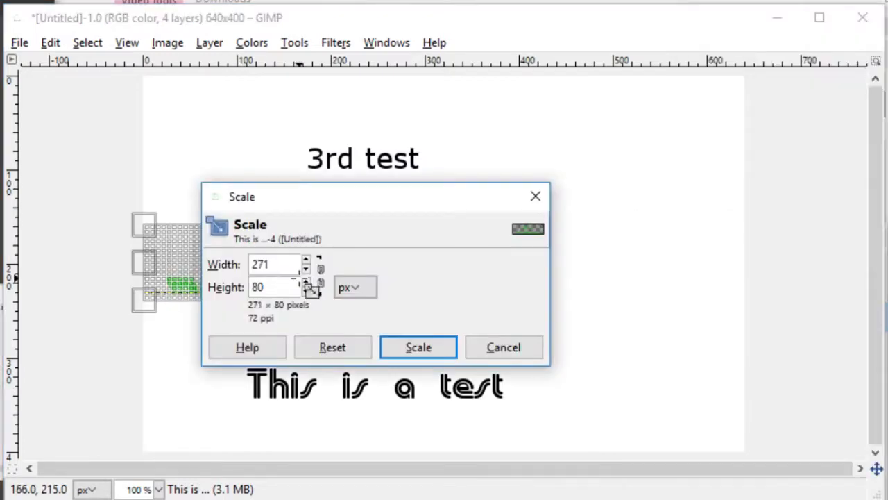
pyautogui.moveTo(426, 205); pyautogui.dragTo(680, 166)
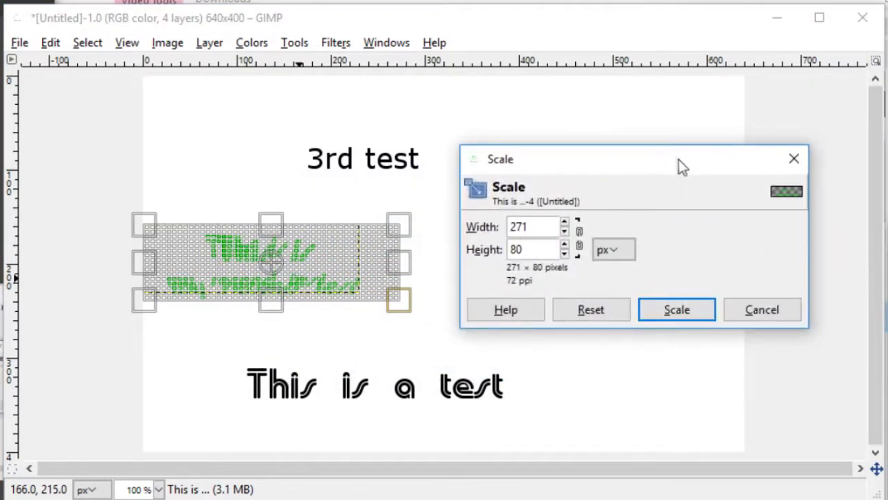
pyautogui.click(758, 310)
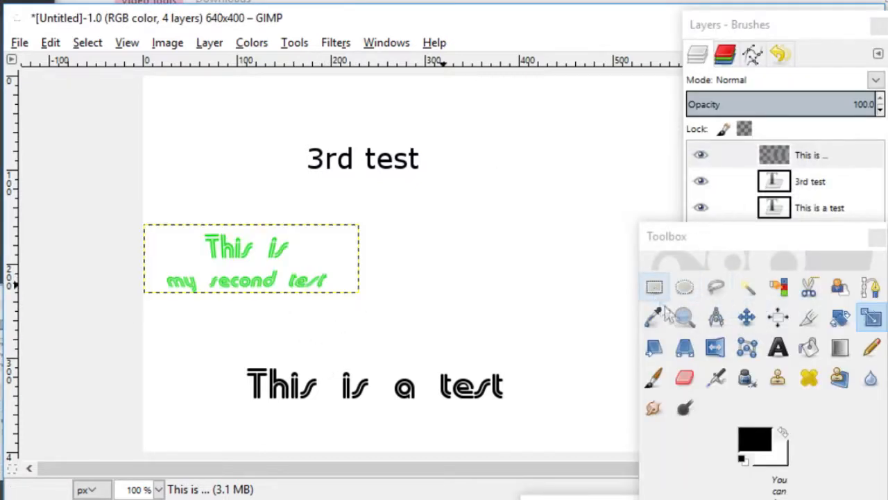
# - Draw a rectangular selection around the green text and clear the selection again
pyautogui.click(654, 287)
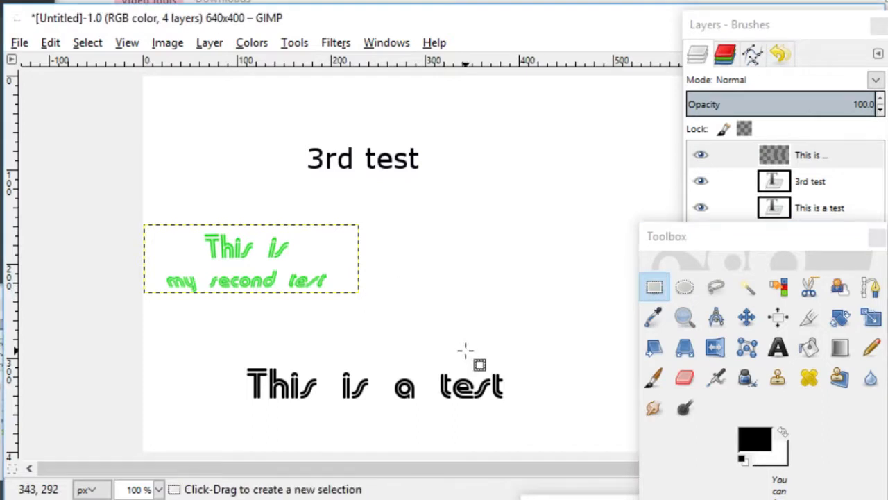
pyautogui.moveTo(171, 223); pyautogui.dragTo(373, 312)
pyautogui.click(451, 295)
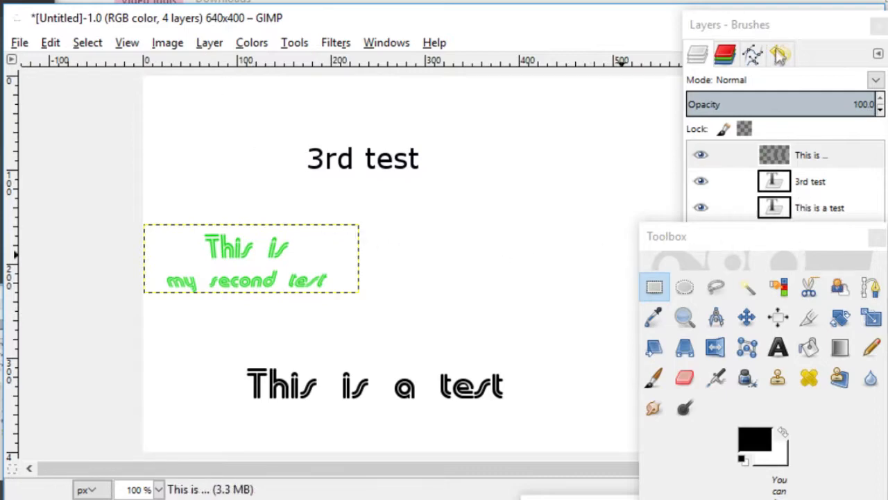
# - Try to edit the scaled green text with the Text tool and dismiss the text editing confirmation
pyautogui.moveTo(803, 35); pyautogui.dragTo(465, 12)
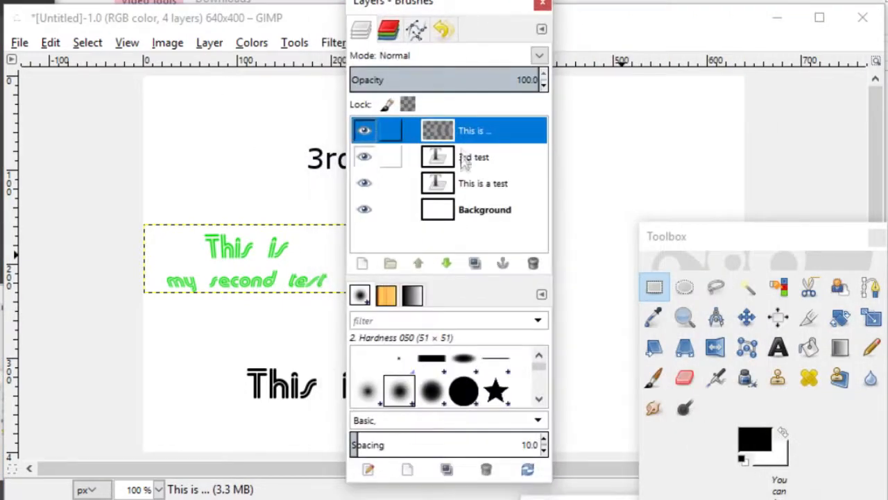
pyautogui.click(778, 347)
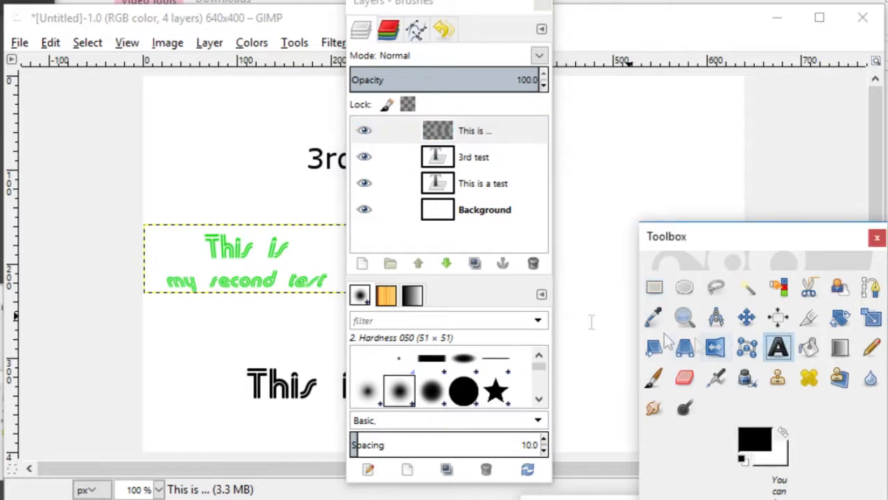
pyautogui.click(205, 276)
pyautogui.moveTo(222, 193); pyautogui.dragTo(205, 333)
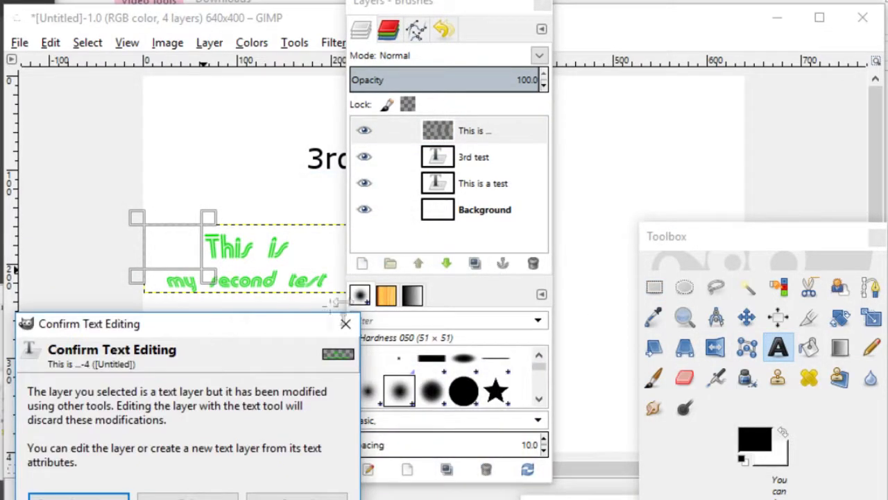
pyautogui.click(346, 324)
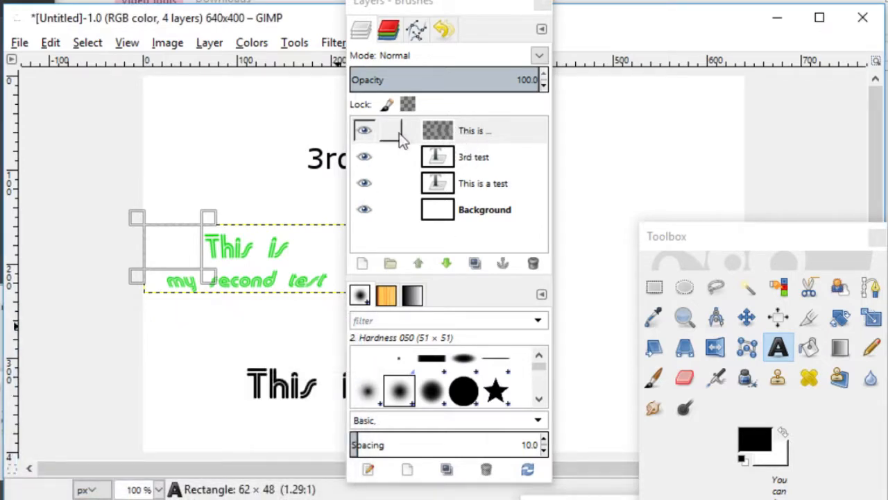
# - Edit the scaled green text with the Text tool, discarding its transformations, select all its wording and deselect it again
pyautogui.moveTo(470, 14); pyautogui.dragTo(723, 8)
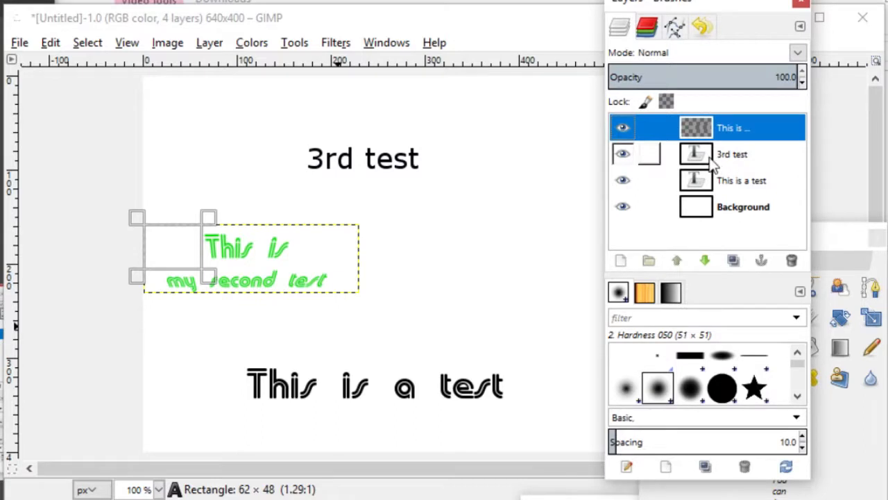
pyautogui.click(825, 245)
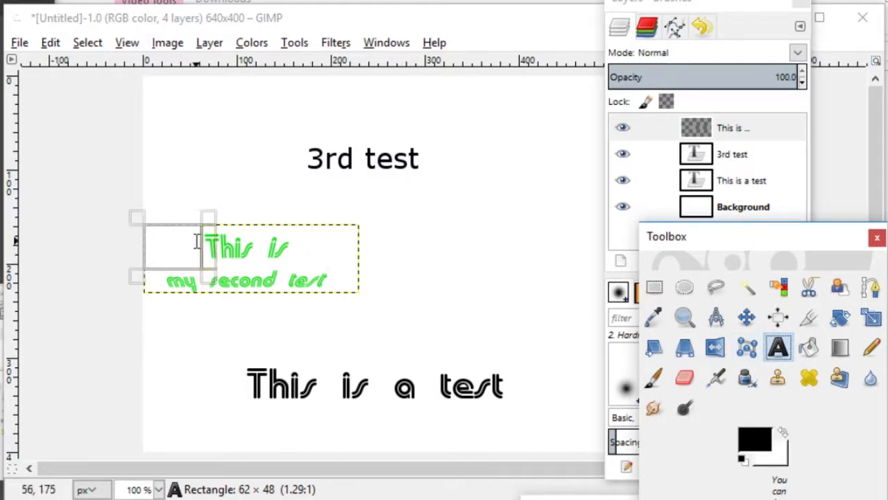
pyautogui.click(269, 268)
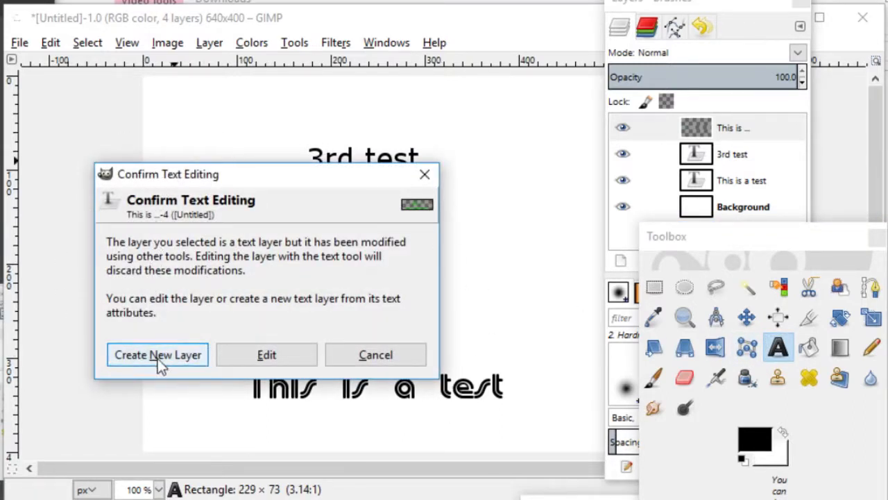
pyautogui.click(281, 358)
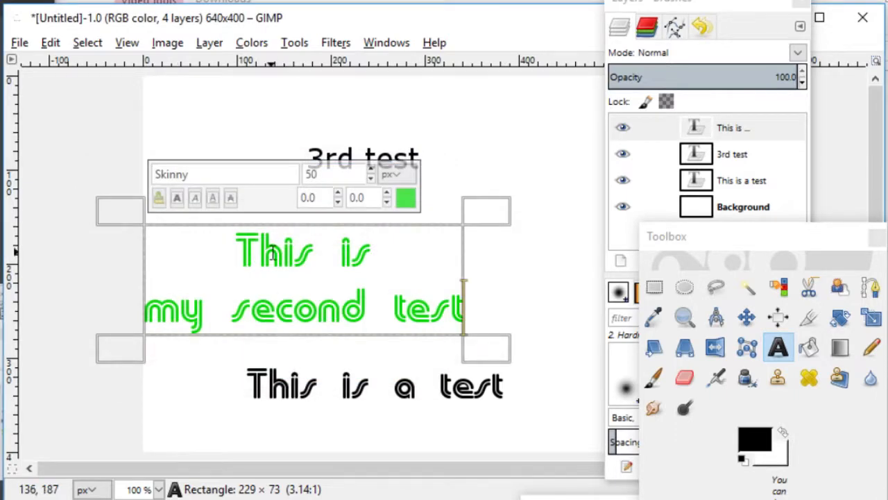
pyautogui.moveTo(236, 252); pyautogui.dragTo(488, 341)
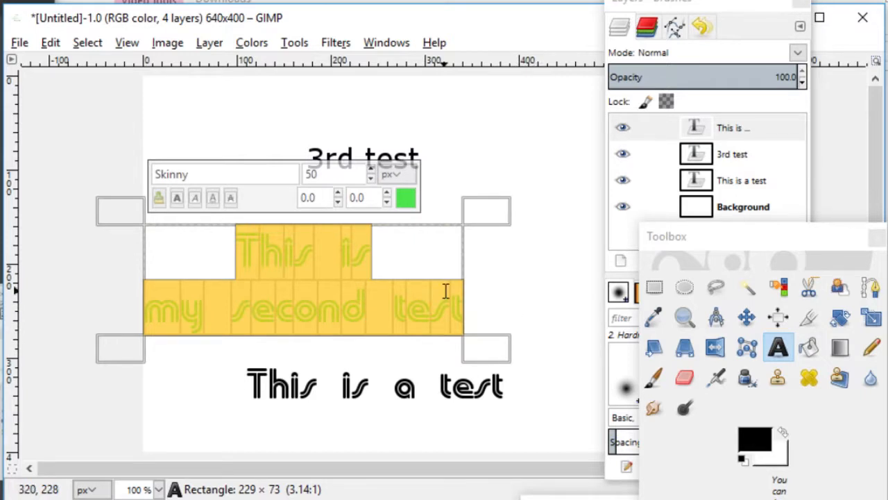
pyautogui.click(535, 304)
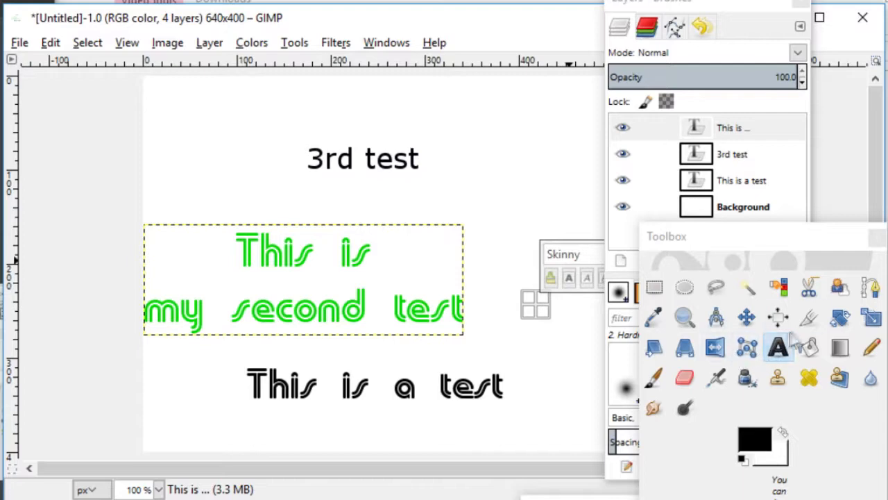
# - Apply a Perspective transform to the green text that pulls both upper corners inward to narrow the upper edge
pyautogui.click(684, 347)
pyautogui.click(238, 283)
pyautogui.moveTo(143, 222); pyautogui.dragTo(205, 236)
pyautogui.moveTo(480, 223); pyautogui.dragTo(400, 237)
pyautogui.click(254, 499)
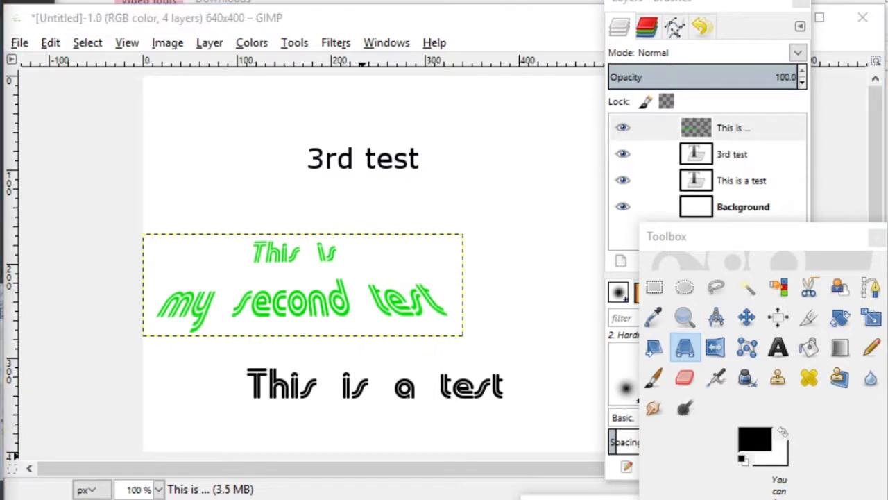
# - Switch to the Chrome browser, search Google for 1001 free fonts and open the 1001freefonts.com site
pyautogui.moveTo(0, 131); pyautogui.dragTo(319, 0)
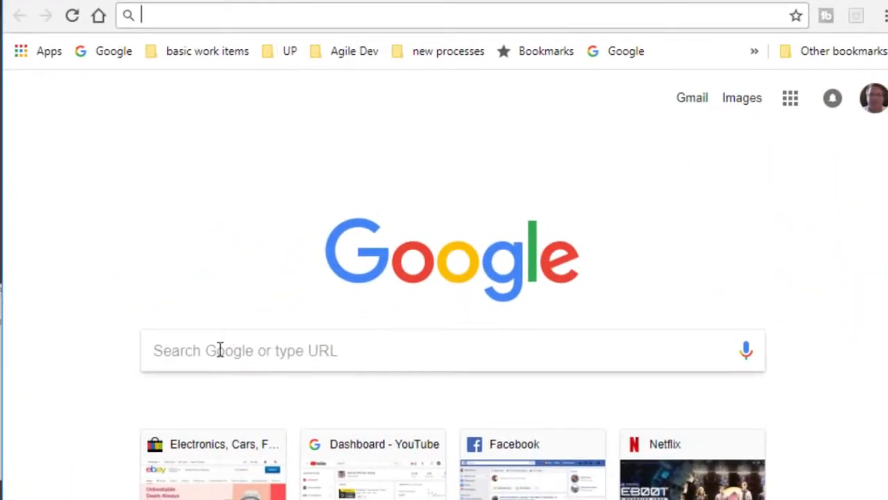
pyautogui.click(218, 349)
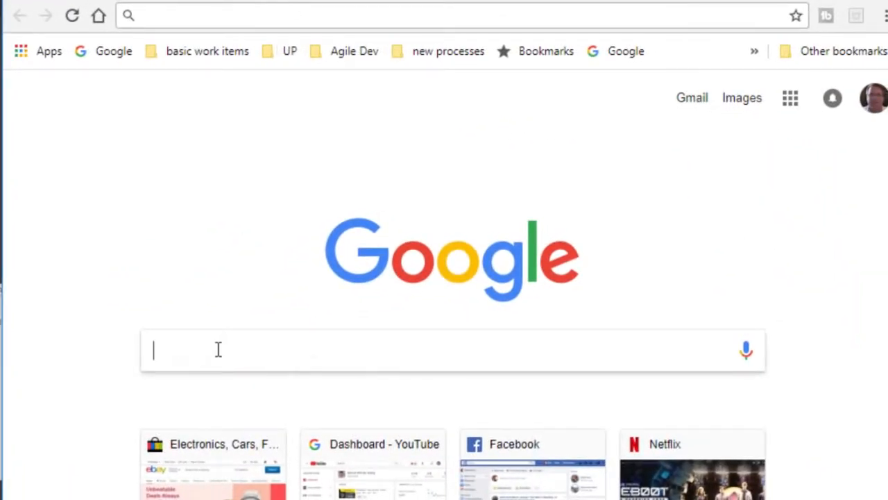
pyautogui.write('100')
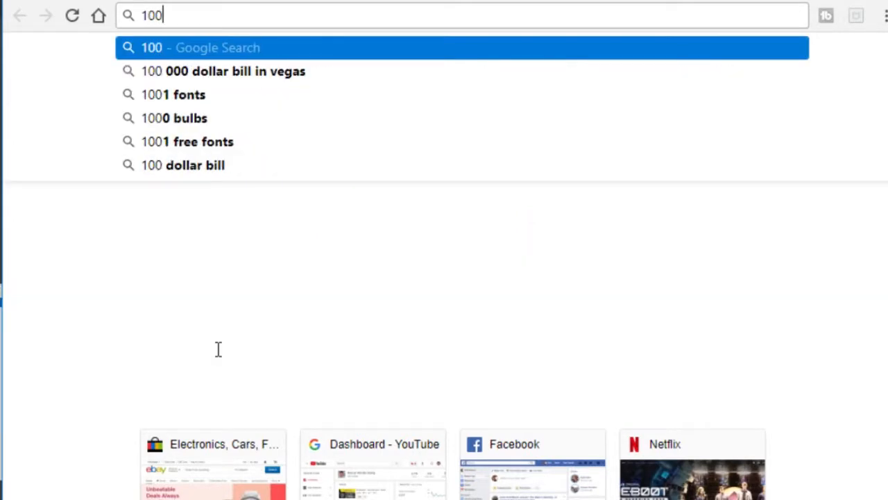
pyautogui.write('1')
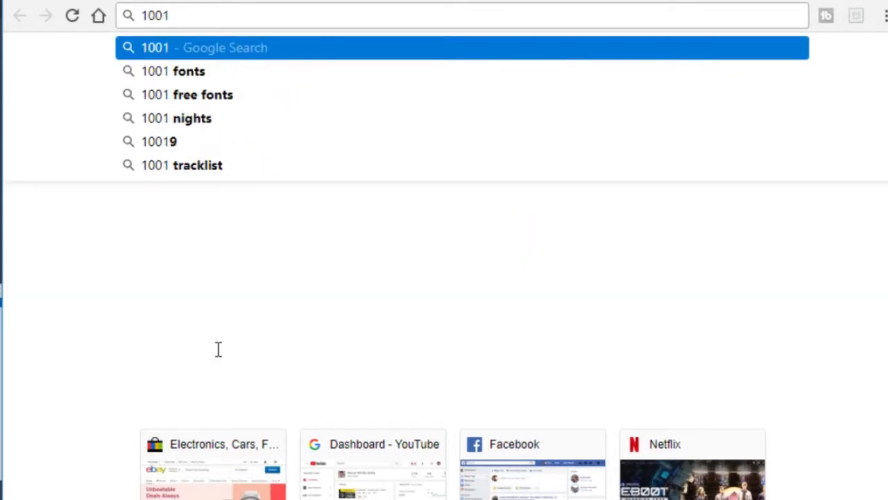
pyautogui.click(190, 95)
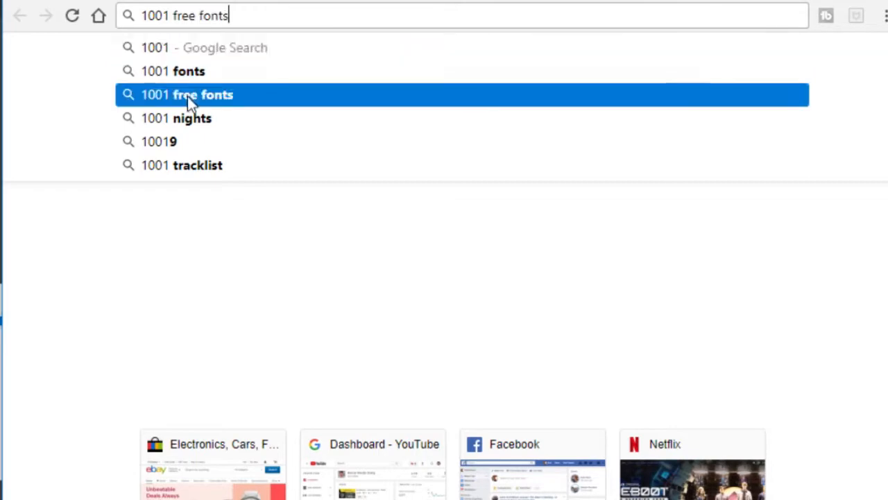
pyautogui.click(264, 208)
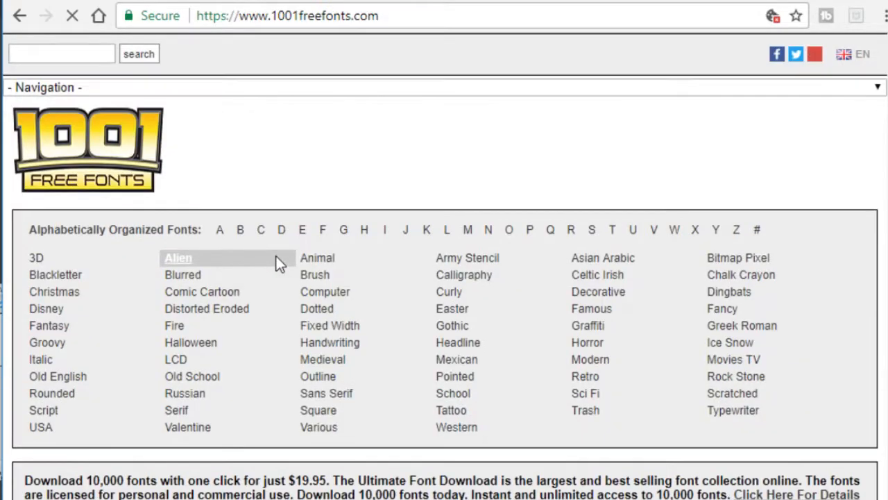
# - Examine the free font previews on the home page and highlight the licence note beside the 28 Days Later font
pyautogui.scroll(-5, 302, 303)
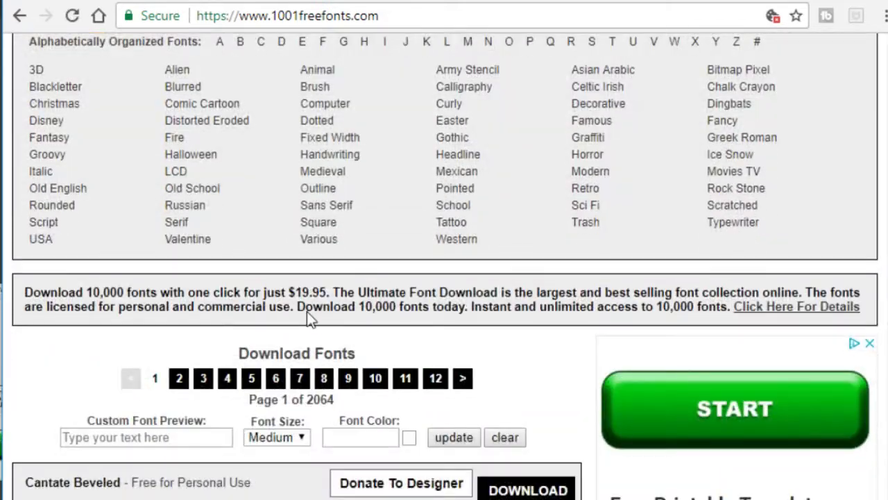
pyautogui.scroll(-2, 312, 323)
pyautogui.scroll(-5, 312, 396)
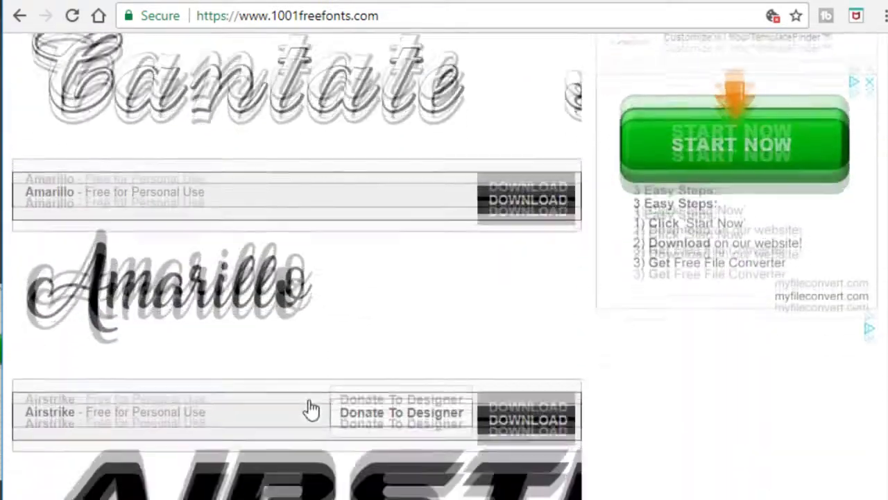
pyautogui.scroll(-3, 312, 409)
pyautogui.scroll(-3, 312, 409)
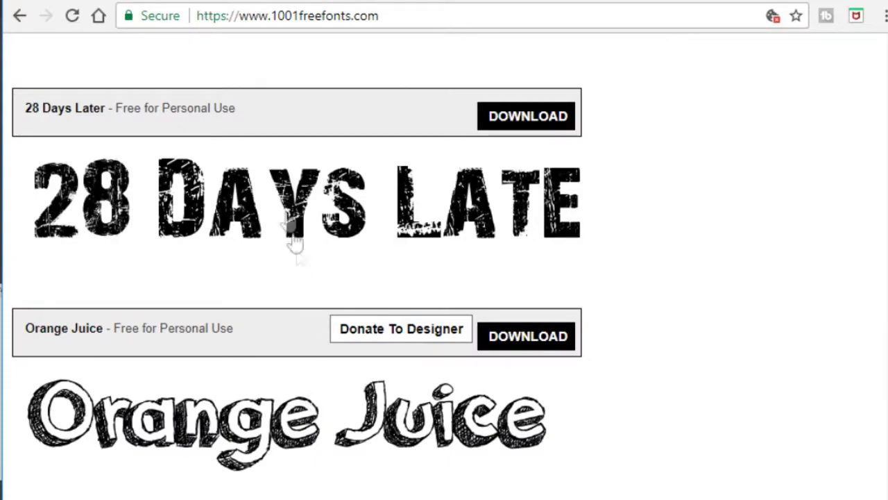
pyautogui.moveTo(237, 111); pyautogui.dragTo(142, 111)
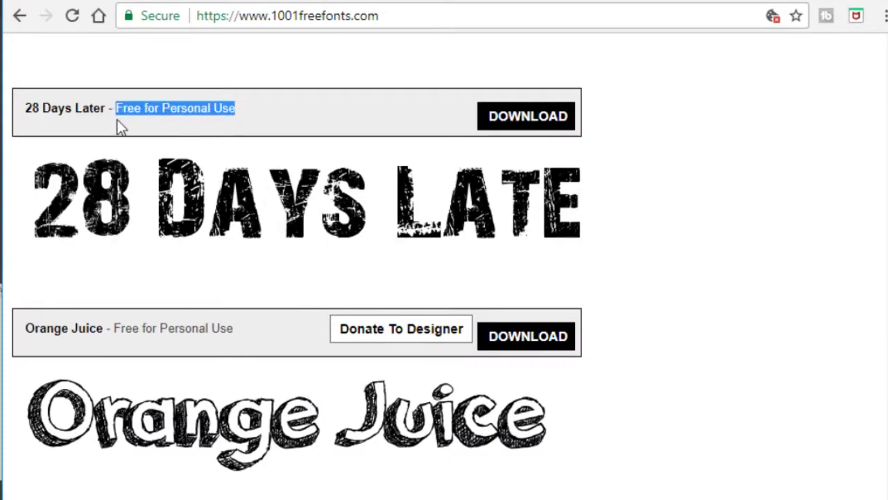
pyautogui.scroll(-7, 273, 347)
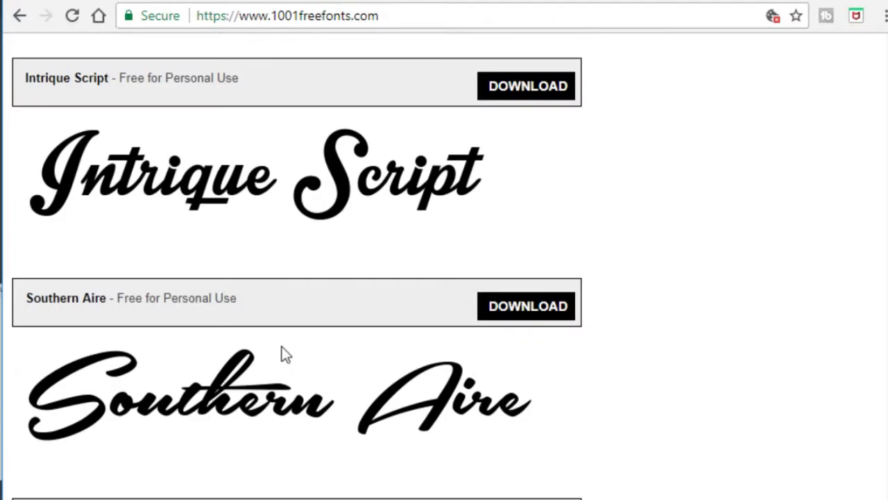
# - Browse the Fixed Width fonts category, checking the licence notes, and download the Monofonto font
pyautogui.scroll(-6, 282, 346)
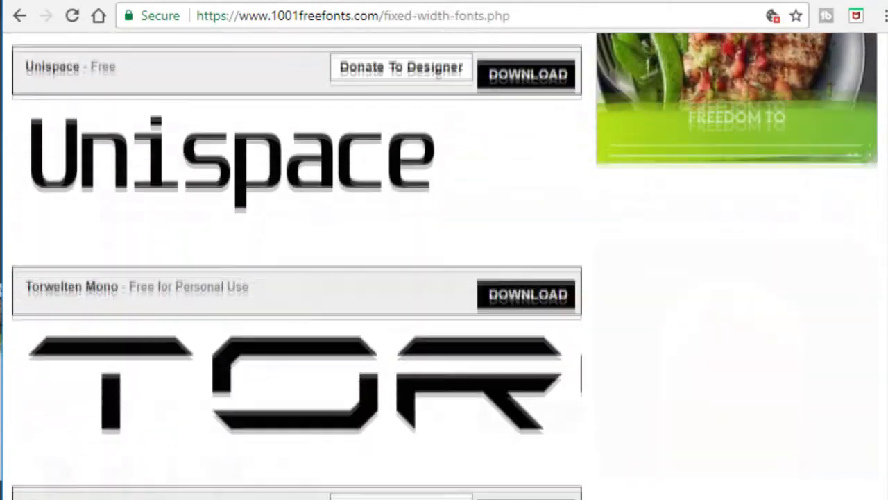
pyautogui.scroll(-1, 128, 406)
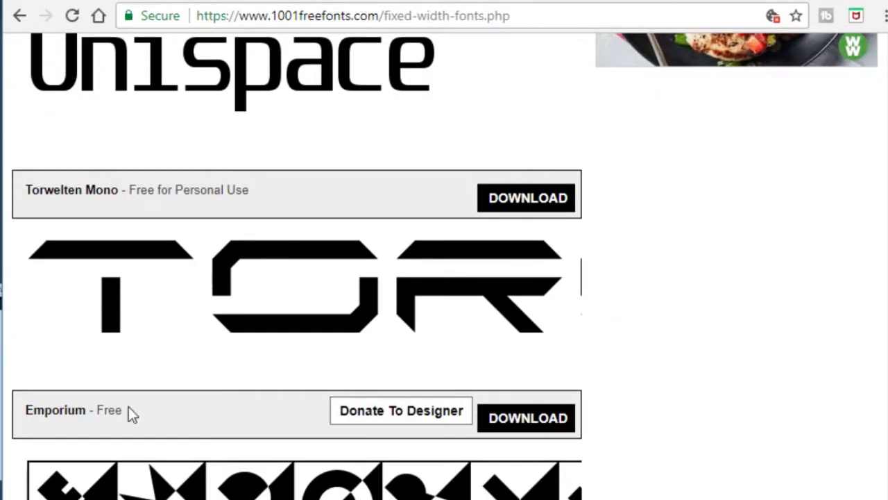
pyautogui.scroll(-1, 133, 407)
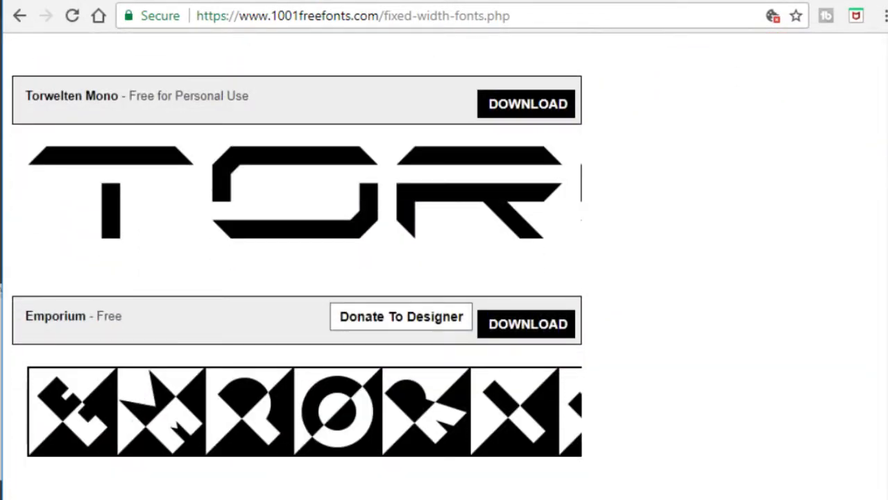
pyautogui.scroll(-2, 250, 416)
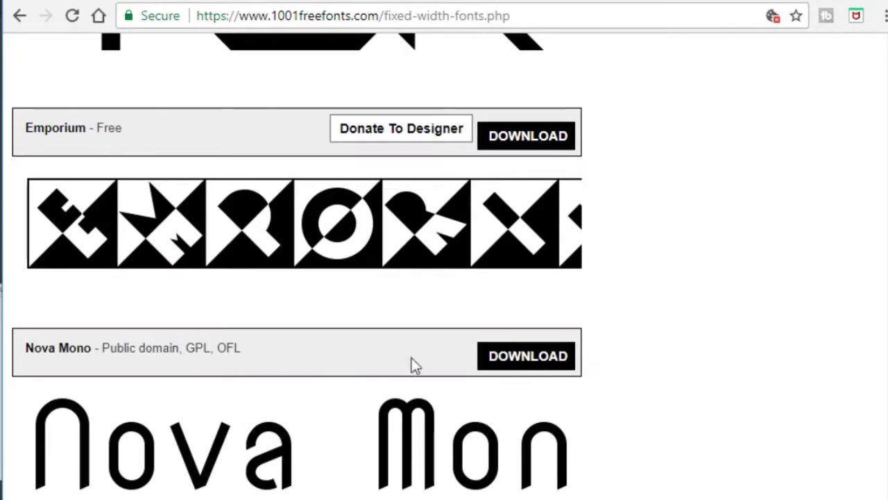
pyautogui.scroll(-1, 260, 493)
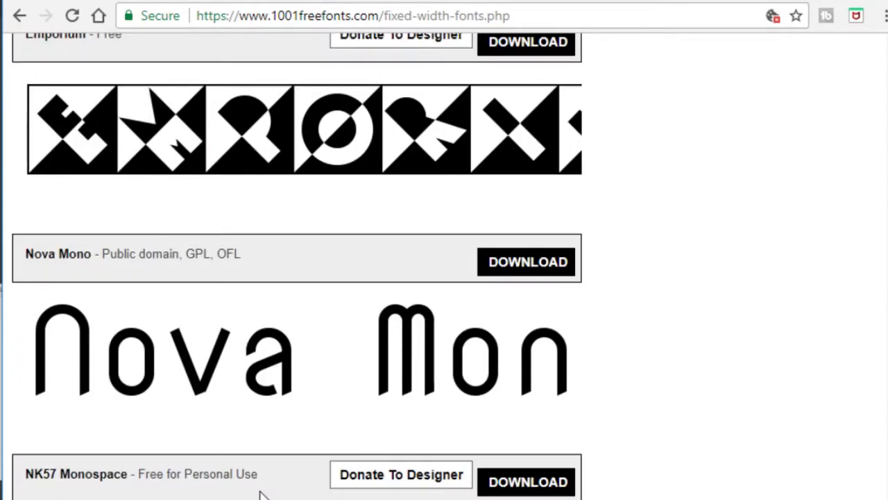
pyautogui.scroll(-5, 259, 493)
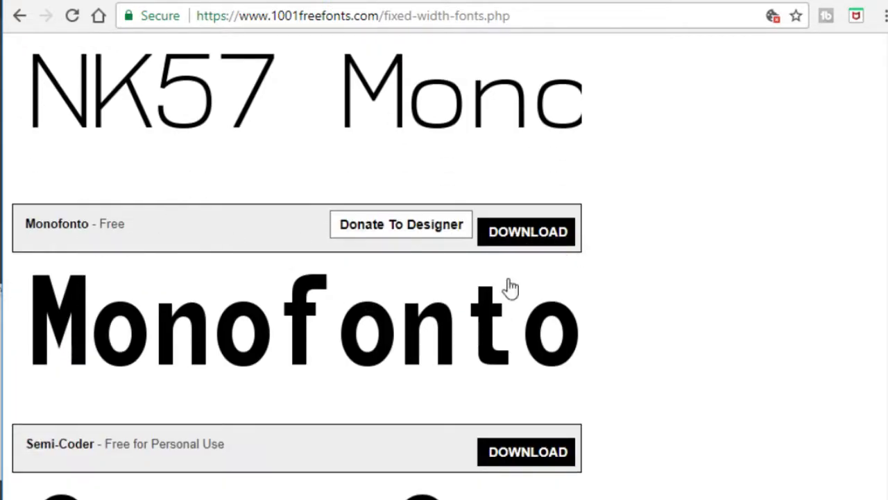
pyautogui.click(516, 233)
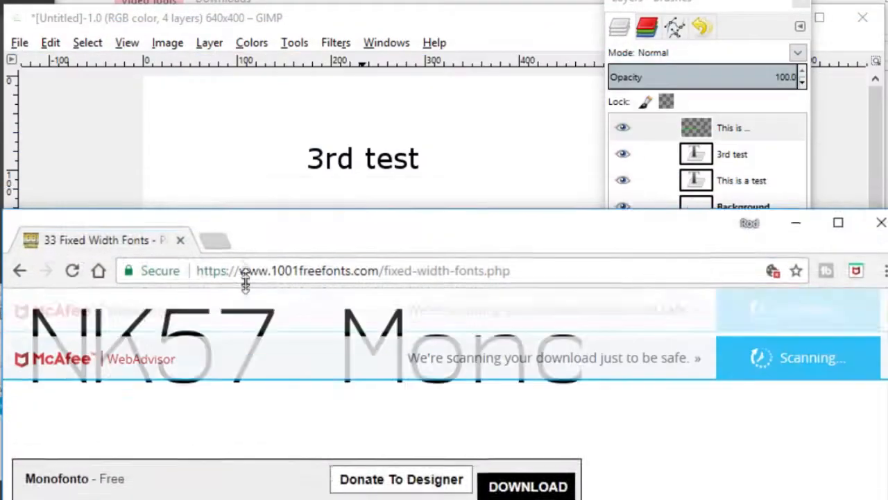
# - Reposition the browser window to reveal its downloads and bring up the downloaded monofonto.zip in the Downloads folder
pyautogui.moveTo(245, 281); pyautogui.dragTo(383, 0)
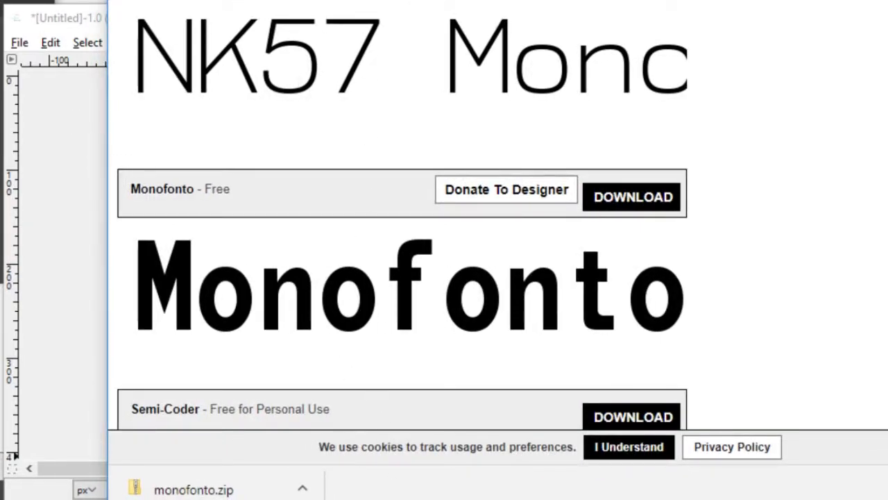
pyautogui.moveTo(378, 0); pyautogui.dragTo(369, 0)
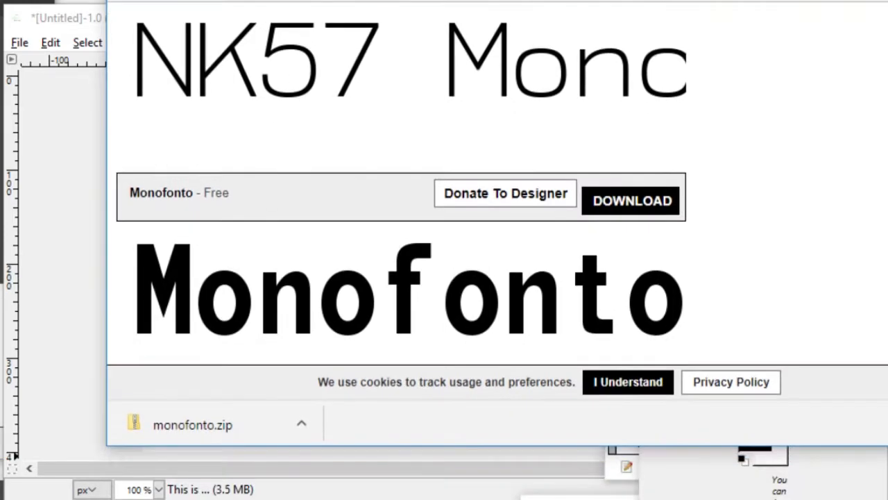
pyautogui.click(157, 428)
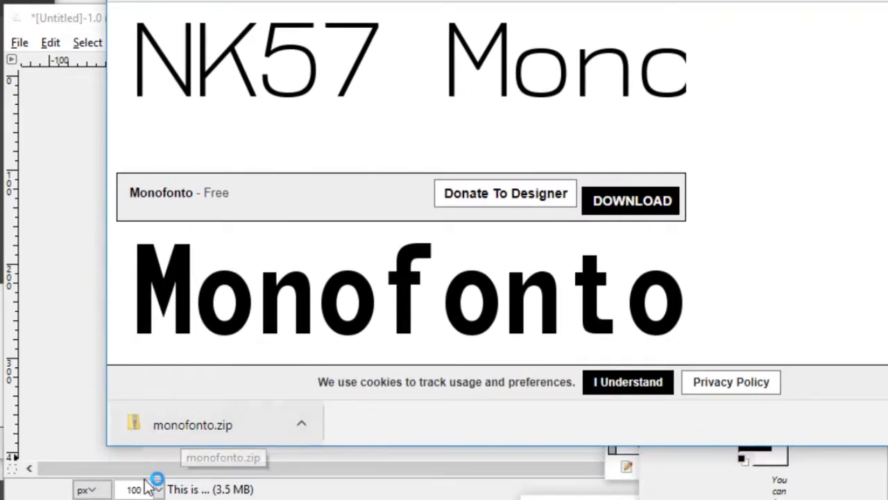
pyautogui.click(303, 431)
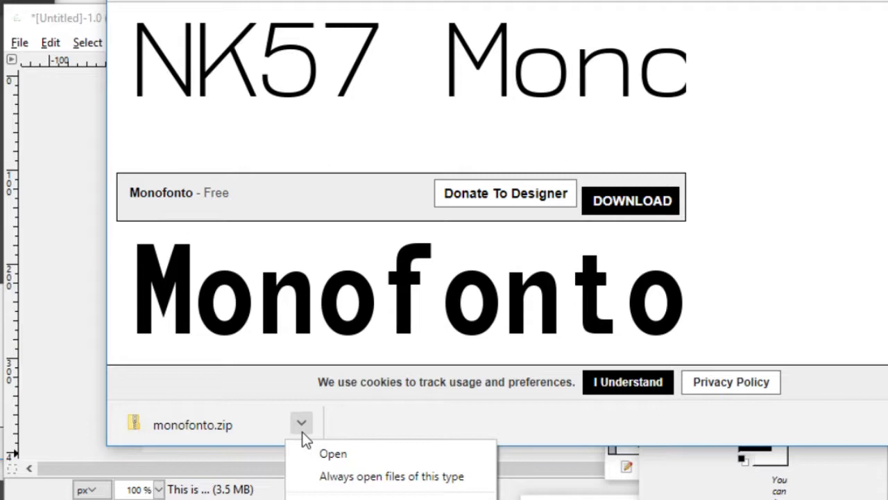
pyautogui.click(332, 454)
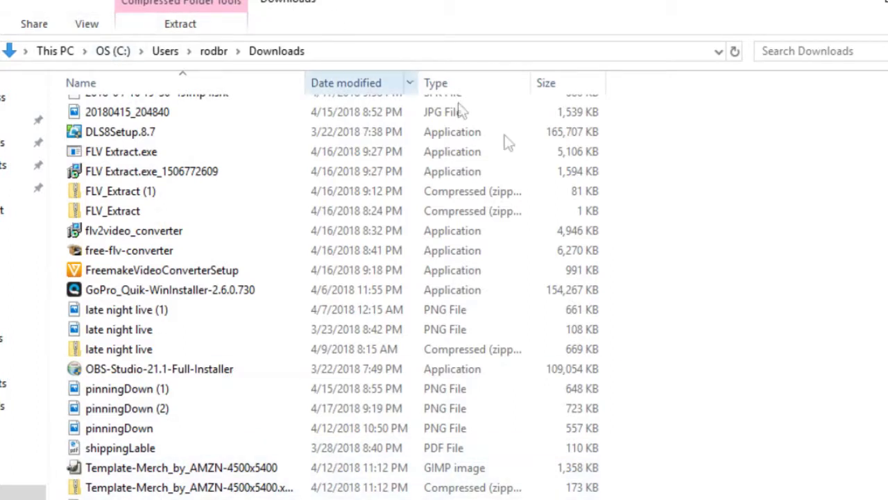
# - Shorten the File Explorer window and open the monofonto archive at the end of the Downloads listing
pyautogui.moveTo(759, 499); pyautogui.dragTo(756, 386)
pyautogui.scroll(-4, 254, 277)
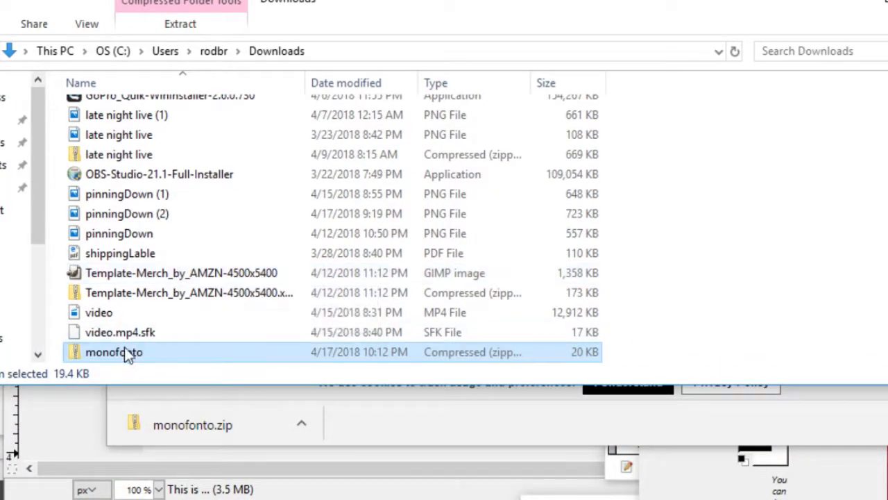
pyautogui.doubleClick(118, 352)
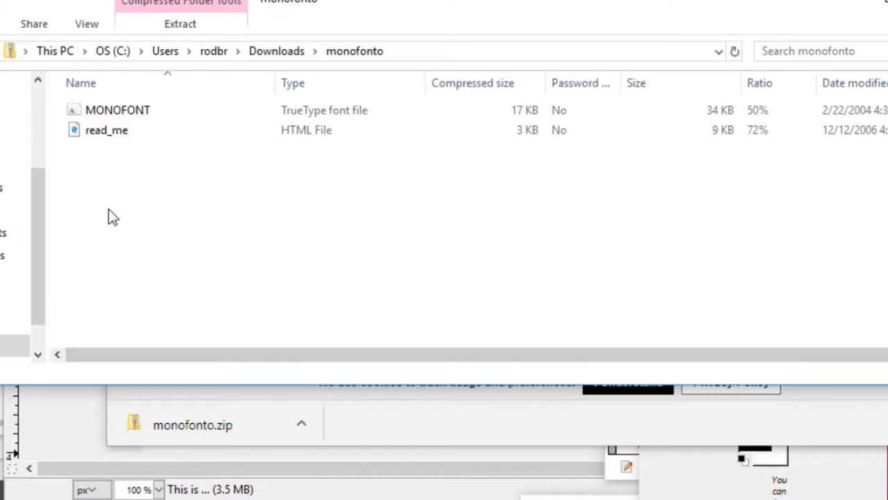
# - Install the MONOFONT TrueType font from the archive, close its preview and return to GIMP
pyautogui.doubleClick(117, 113)
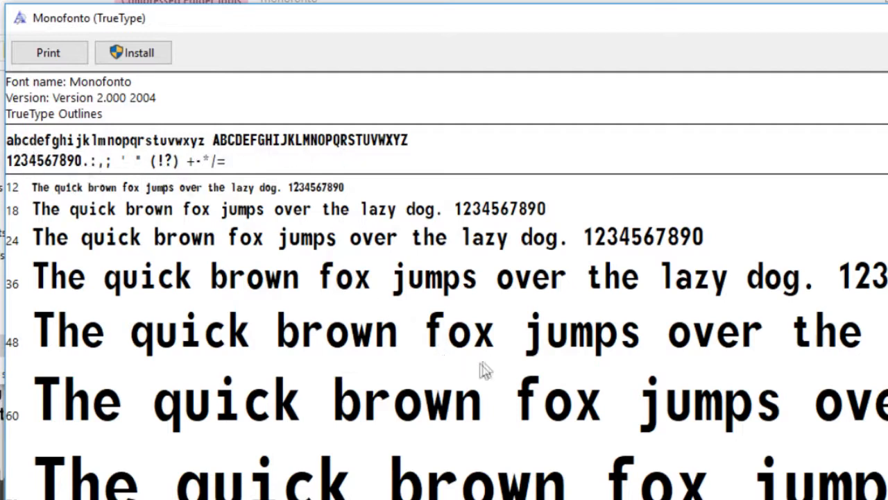
pyautogui.click(140, 59)
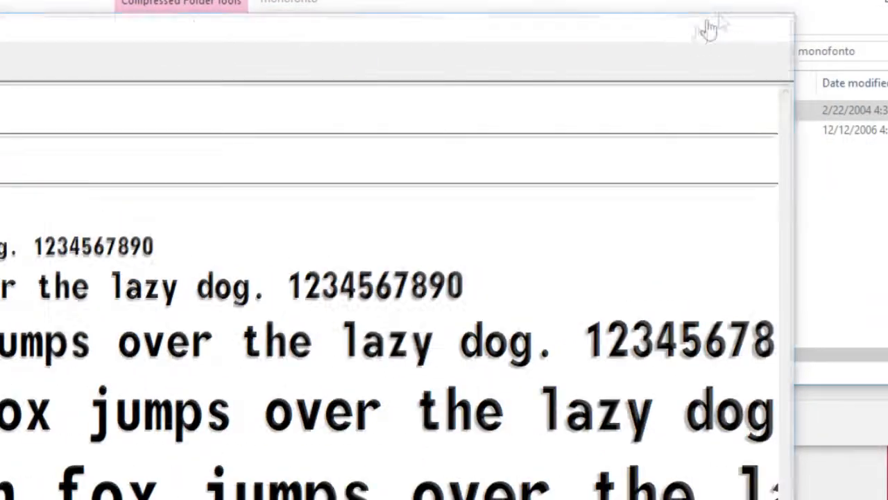
pyautogui.click(777, 25)
pyautogui.click(839, 9)
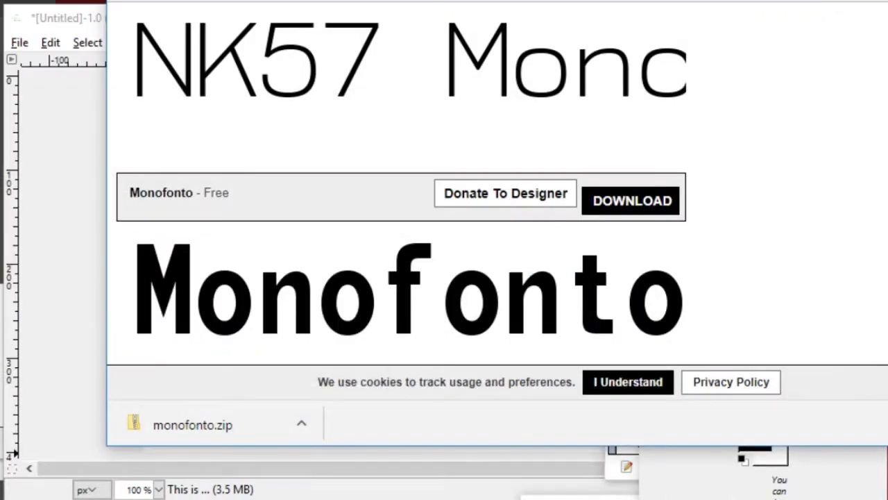
pyautogui.click(819, 2)
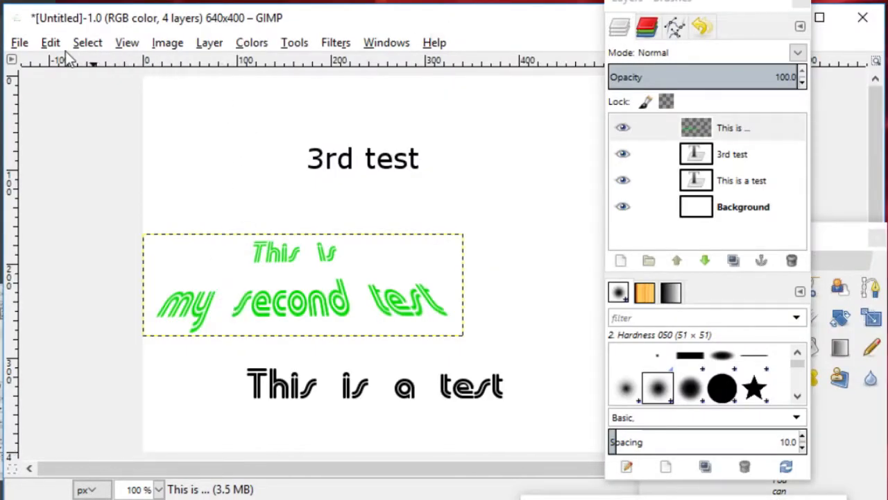
# - Move the Tool Options window over the image clear of the layers list and bring the Toolbox to the front
pyautogui.moveTo(668, 499); pyautogui.dragTo(657, 104)
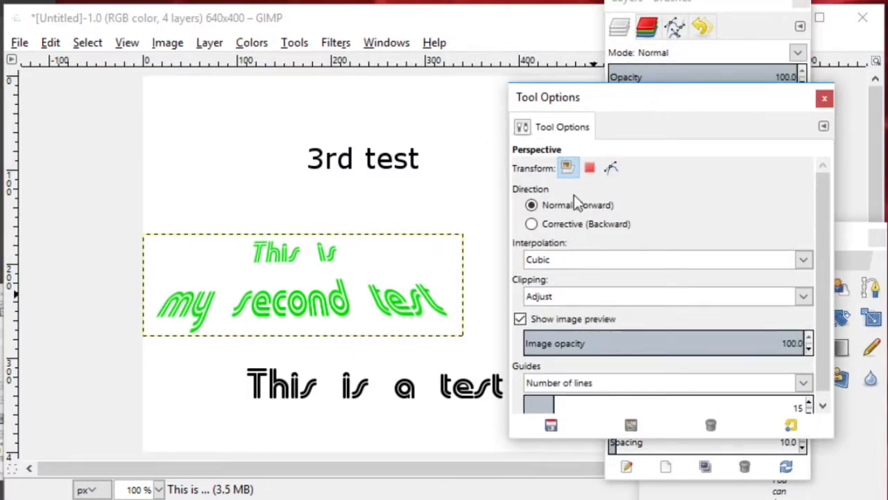
pyautogui.scroll(-1, 616, 262)
pyautogui.moveTo(716, 97); pyautogui.dragTo(490, 101)
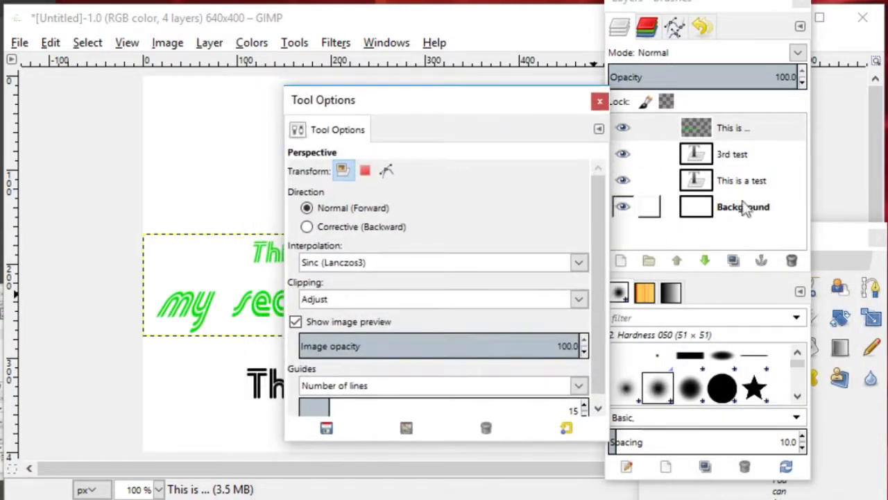
pyautogui.click(829, 239)
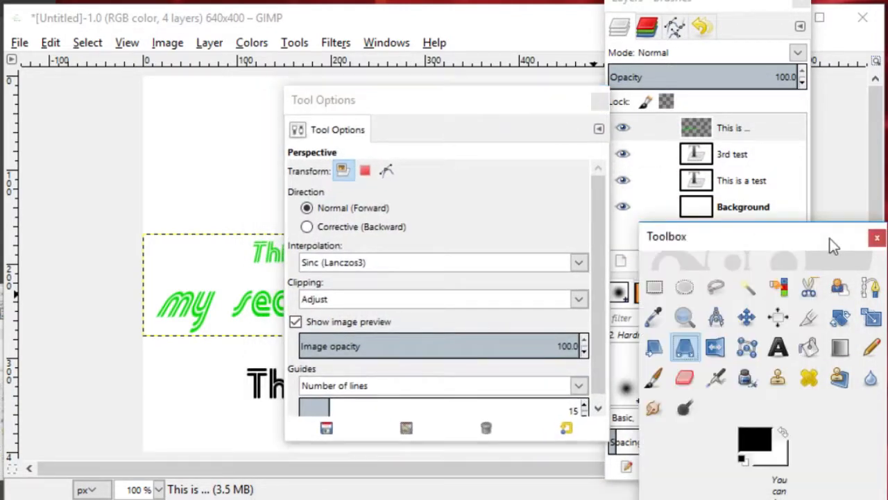
# - Activate the Text tool and look through its font list for the newly installed Monofonto font
pyautogui.click(778, 346)
pyautogui.click(303, 177)
pyautogui.scroll(-5, 367, 337)
pyautogui.scroll(8, 369, 341)
pyautogui.scroll(8, 369, 344)
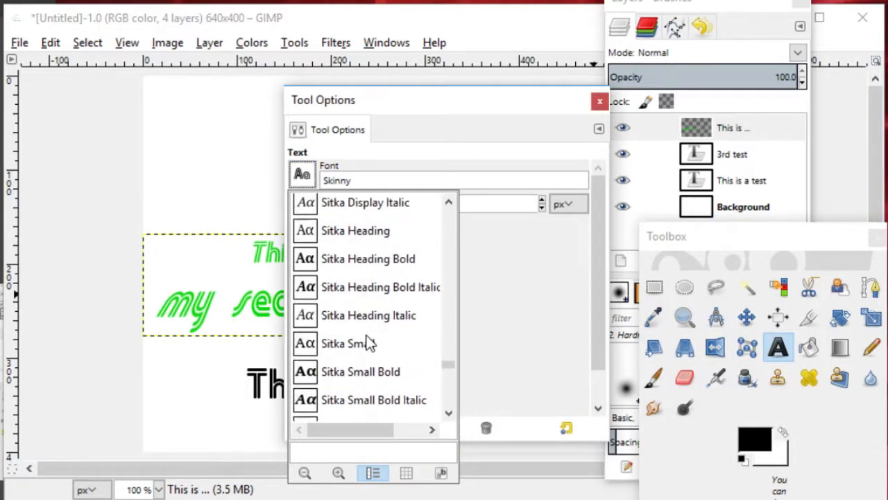
pyautogui.moveTo(450, 347); pyautogui.dragTo(450, 315)
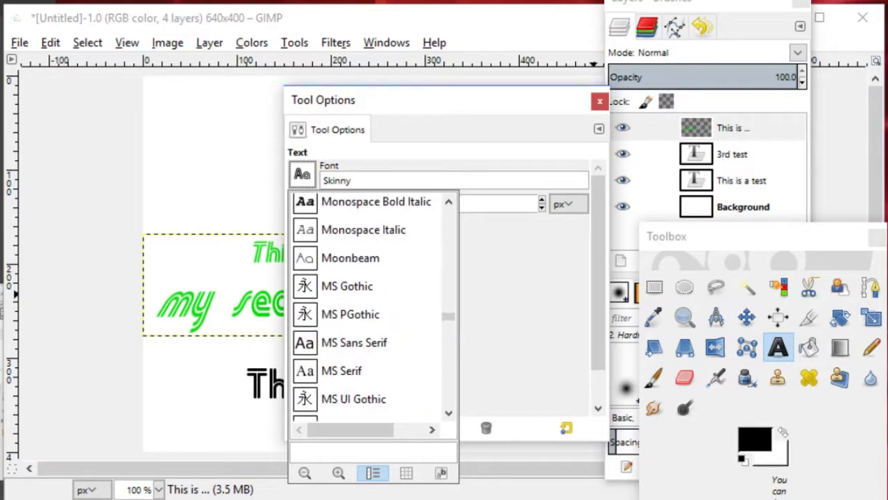
pyautogui.scroll(2, 340, 399)
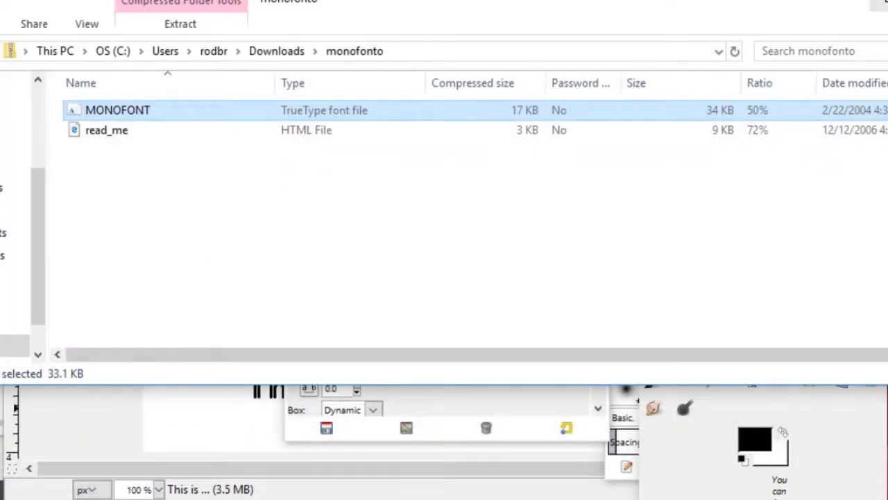
# - Return to GIMP from the monofonto archive and look through the Text tool's font list for Monofonto
pyautogui.click(842, 8)
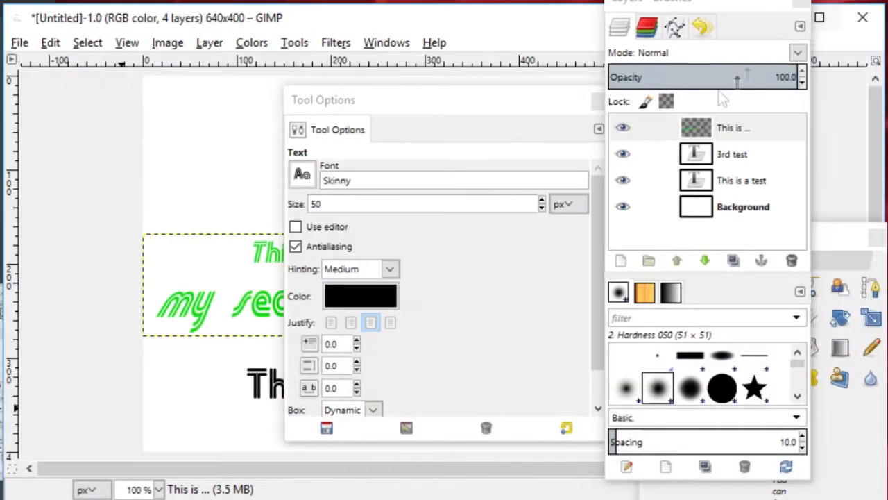
pyautogui.click(302, 179)
pyautogui.scroll(15, 378, 327)
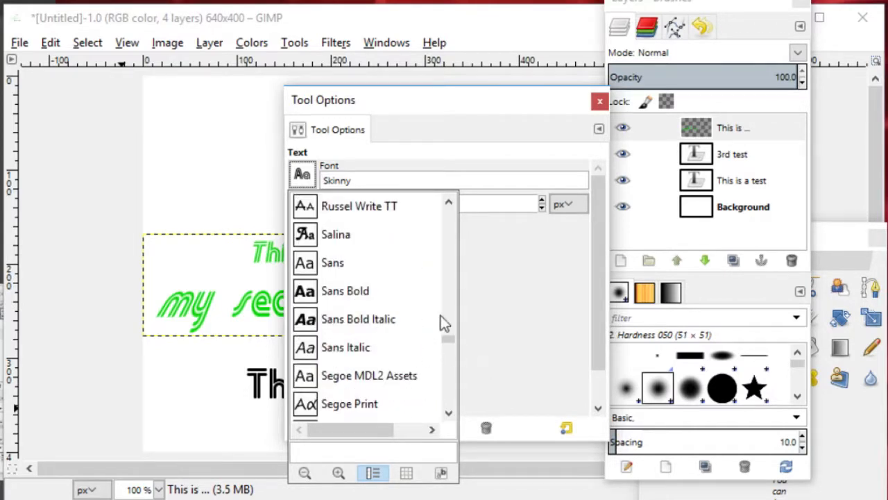
pyautogui.moveTo(448, 341); pyautogui.dragTo(449, 318)
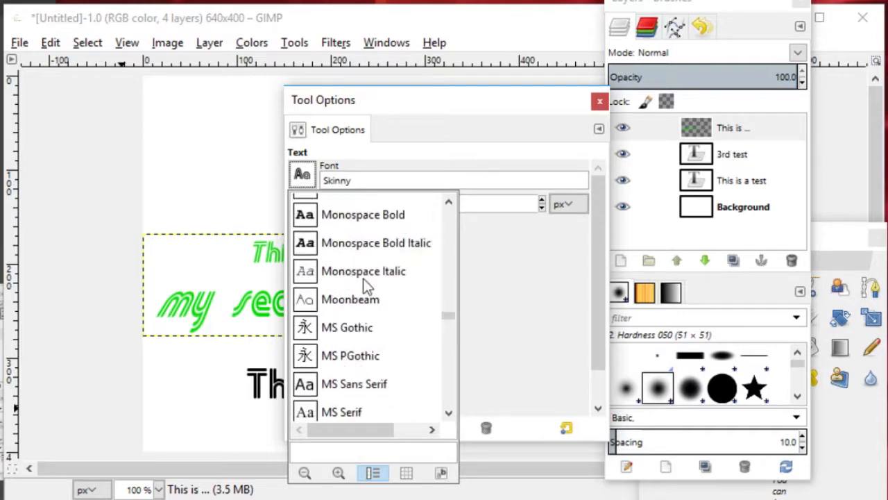
pyautogui.scroll(1, 366, 286)
pyautogui.scroll(3, 365, 286)
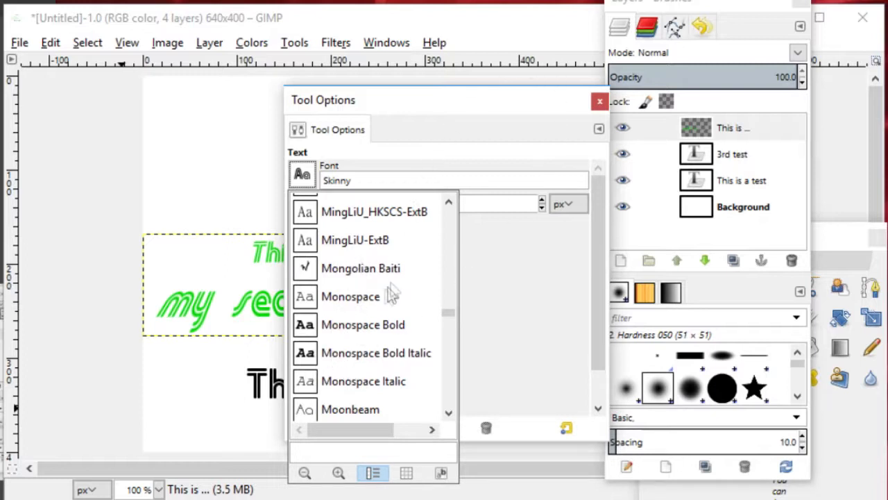
pyautogui.click(598, 104)
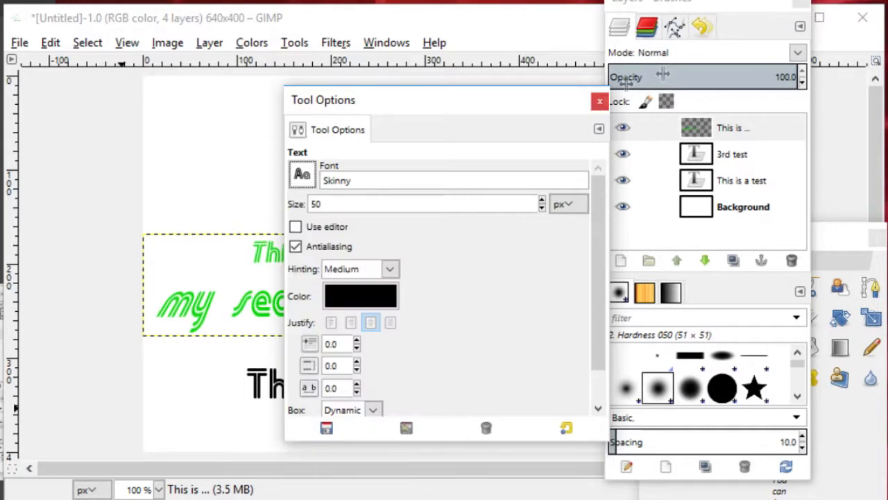
# - Close the image, saving it as testtext.xcf in Documents, and quit GIMP along with the open File Explorer window
pyautogui.click(863, 17)
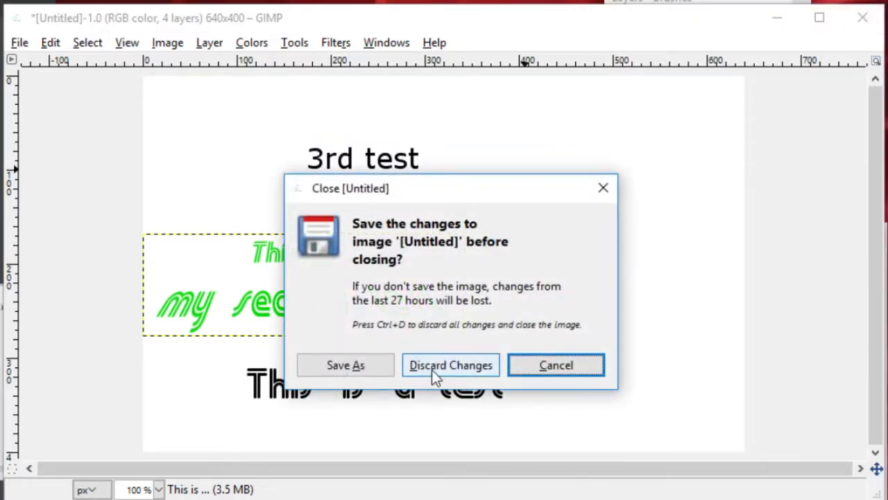
pyautogui.click(350, 368)
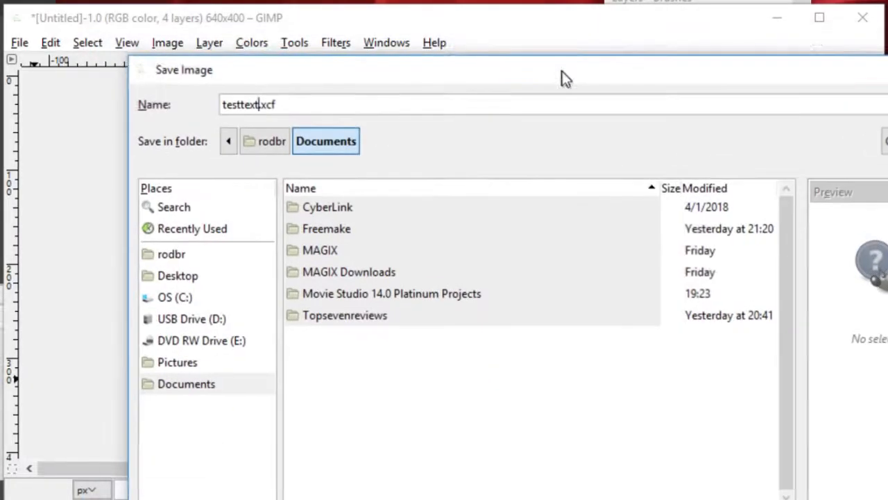
pyautogui.moveTo(563, 75); pyautogui.dragTo(630, 186)
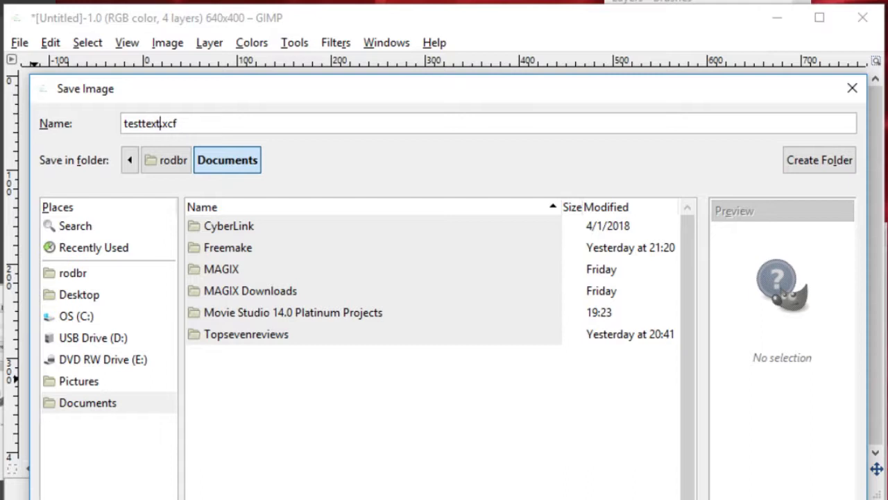
pyautogui.press('Return')
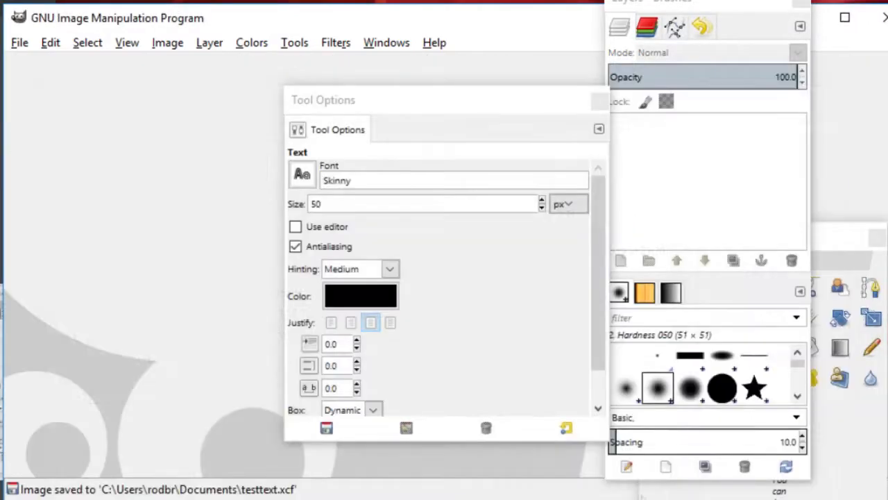
pyautogui.click(879, 18)
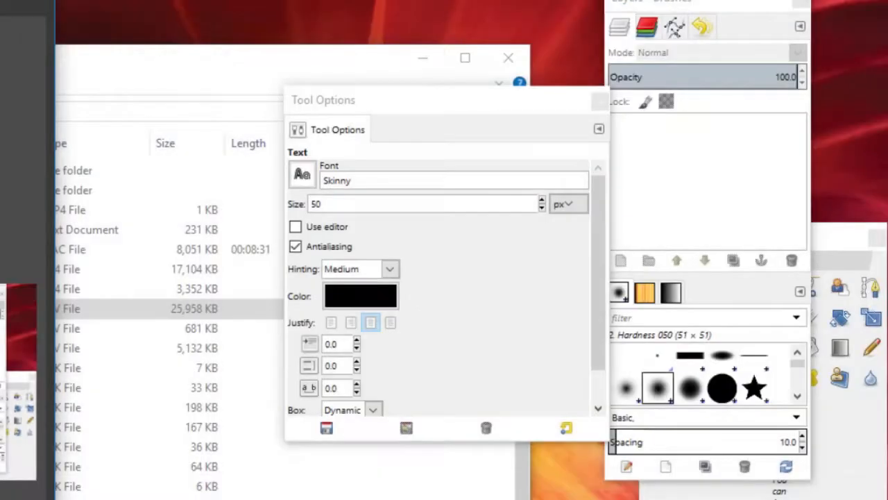
pyautogui.click(513, 53)
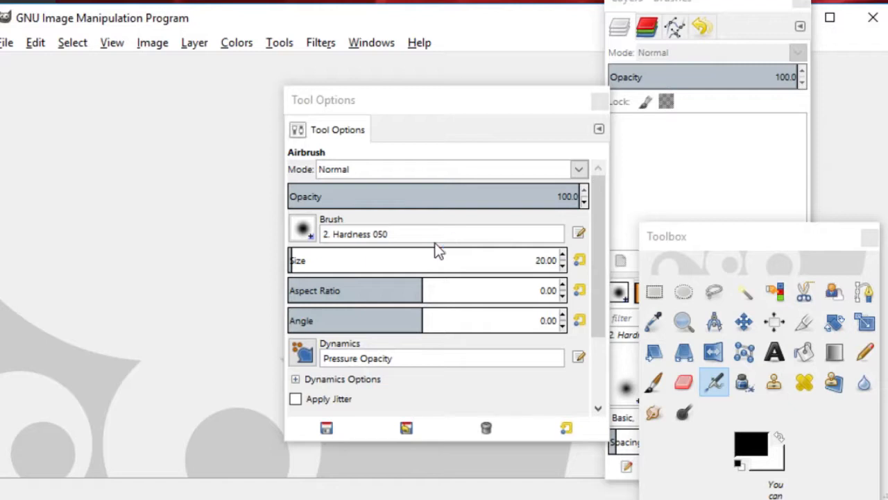
# - In the restarted GIMP, activate the Text tool and set its font to Monofonto
pyautogui.click(775, 352)
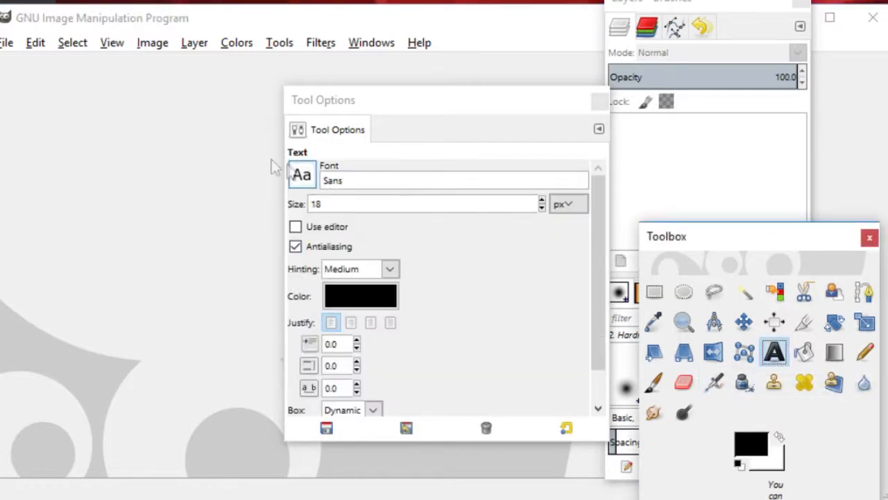
pyautogui.click(300, 173)
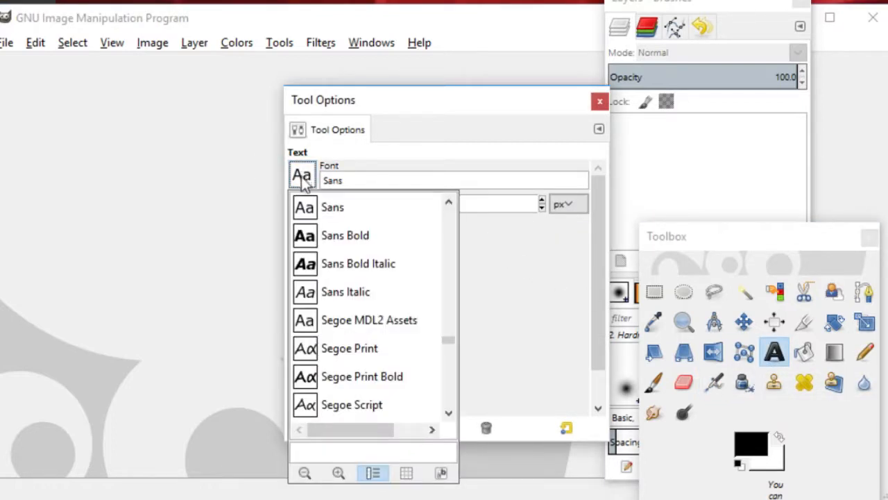
pyautogui.moveTo(452, 340); pyautogui.dragTo(450, 312)
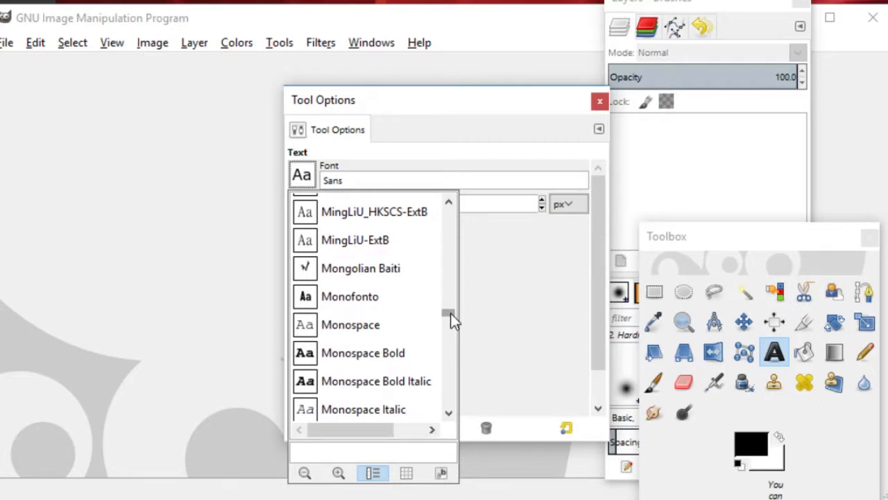
pyautogui.click(330, 299)
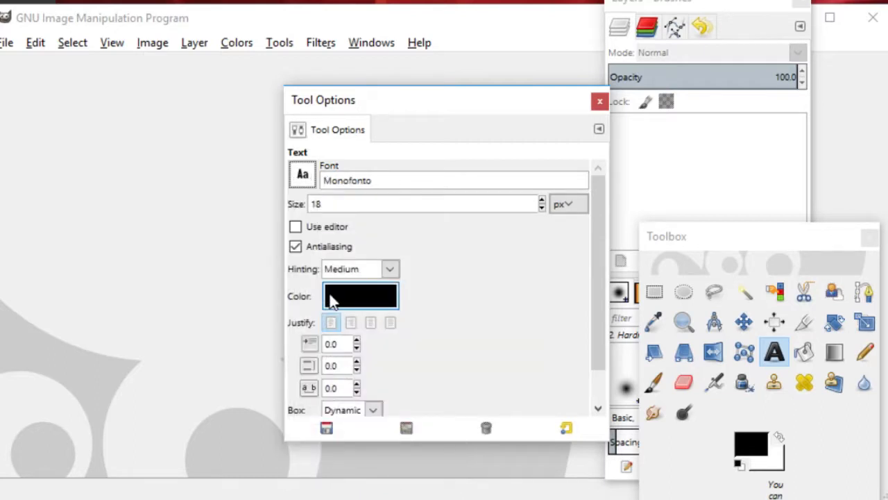
# - Reopen testtext.xcf from the recently used files
pyautogui.click(6, 42)
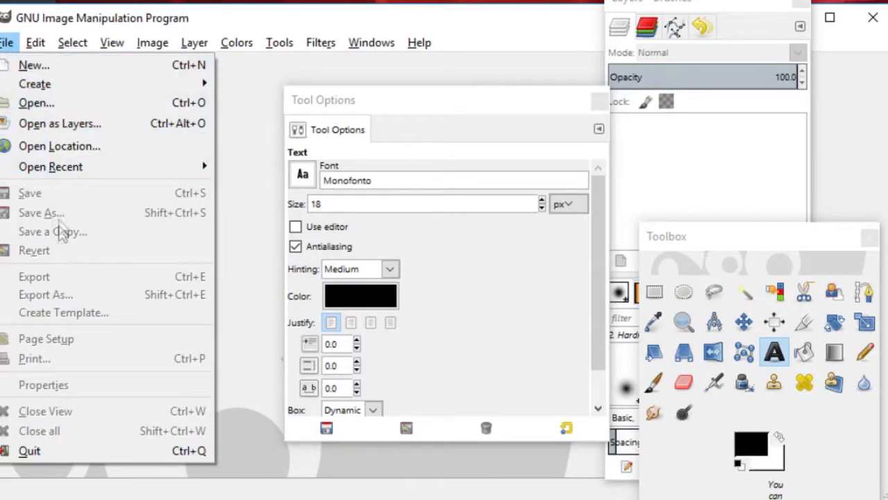
pyautogui.moveTo(65, 170)
pyautogui.click(233, 173)
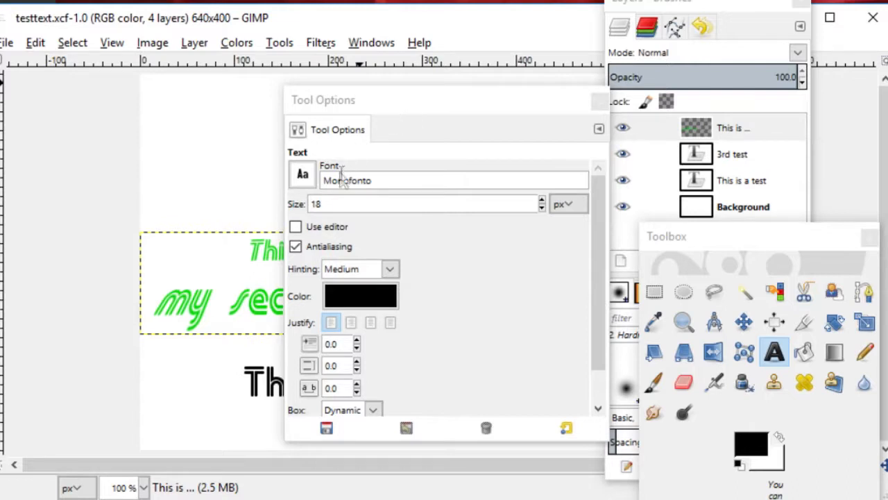
# - Set the text size to 300 px, move Tool Options off the texts and start a text box above the green text
pyautogui.click(336, 207)
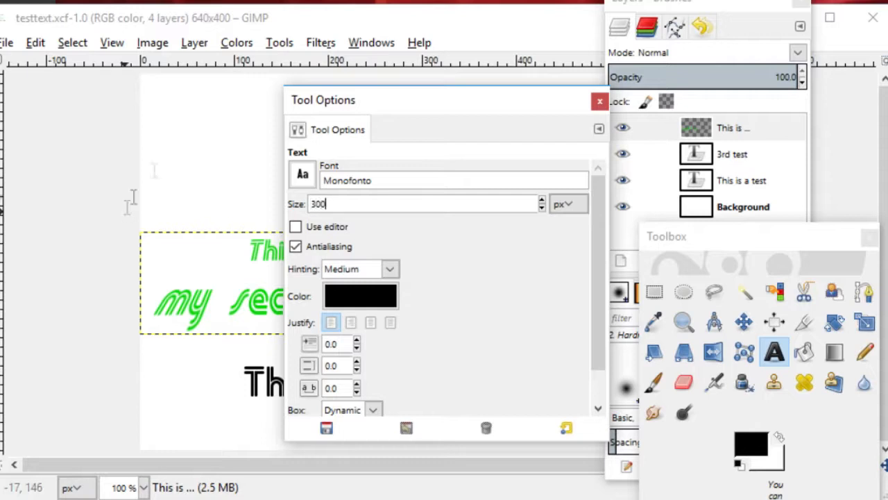
pyautogui.click(224, 155)
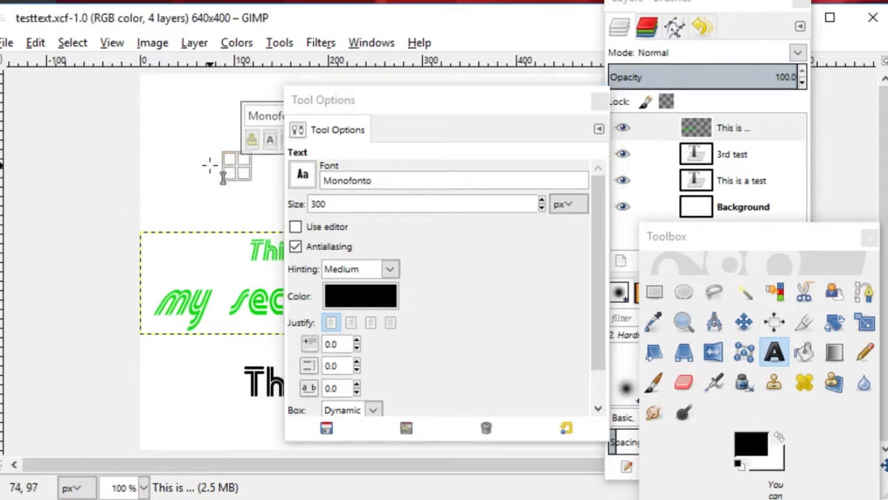
pyautogui.moveTo(391, 111); pyautogui.dragTo(679, 217)
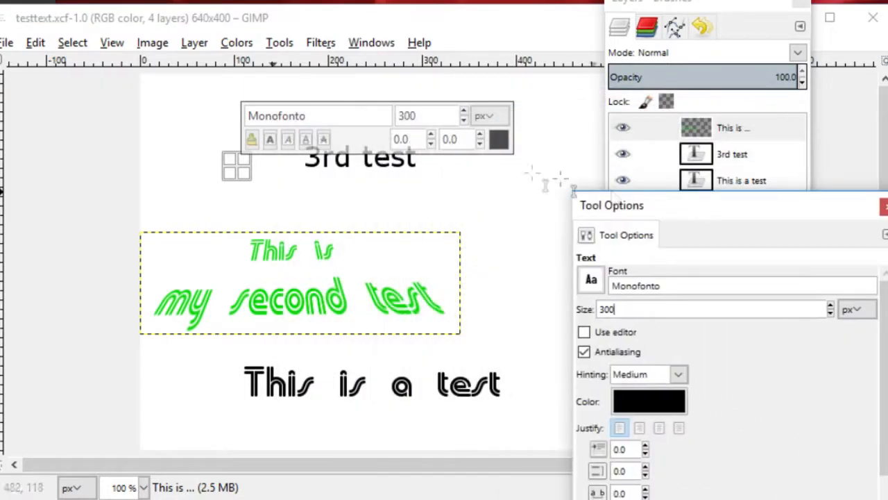
pyautogui.click(241, 188)
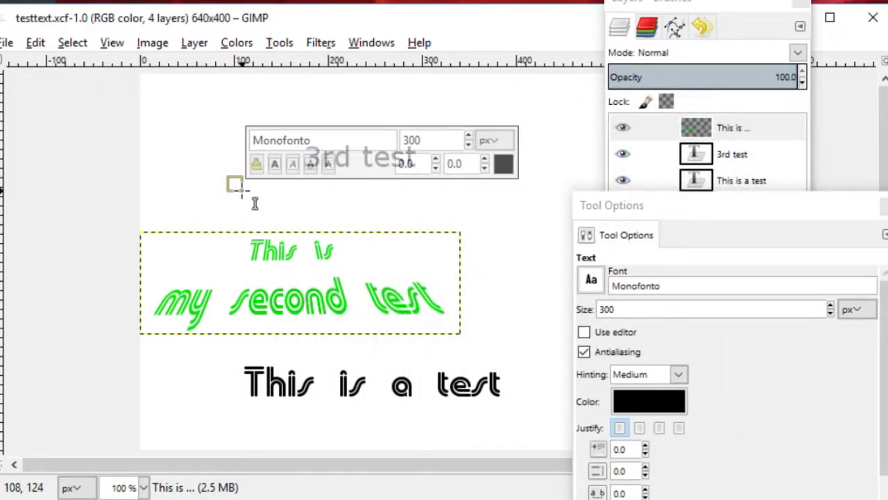
# - Try the text "This is" at 300 px and delete its characters again
pyautogui.write('This is')
pyautogui.press('BackSpace')
pyautogui.press('BackSpace')
pyautogui.press('BackSpace')
pyautogui.press('BackSpace')
pyautogui.press('BackSpace')
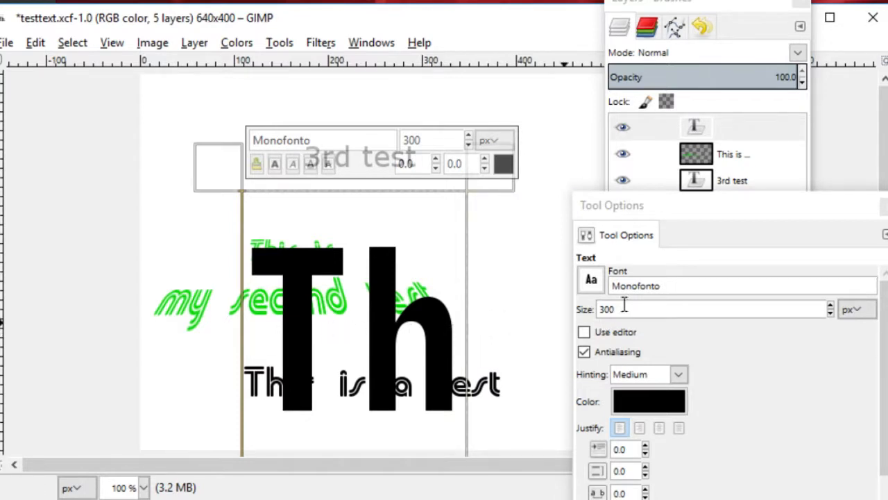
# - Set the text size to 100 px and enlarge the text box towards the upper left to about 313 × 340 px
pyautogui.moveTo(601, 308); pyautogui.dragTo(624, 305)
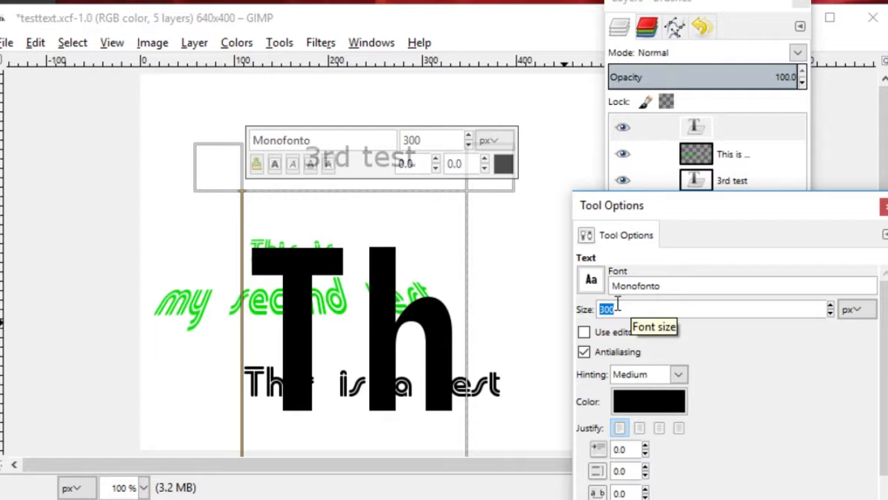
pyautogui.write('100')
pyautogui.press('Return')
pyautogui.click(393, 318)
pyautogui.moveTo(212, 174); pyautogui.dragTo(148, 134)
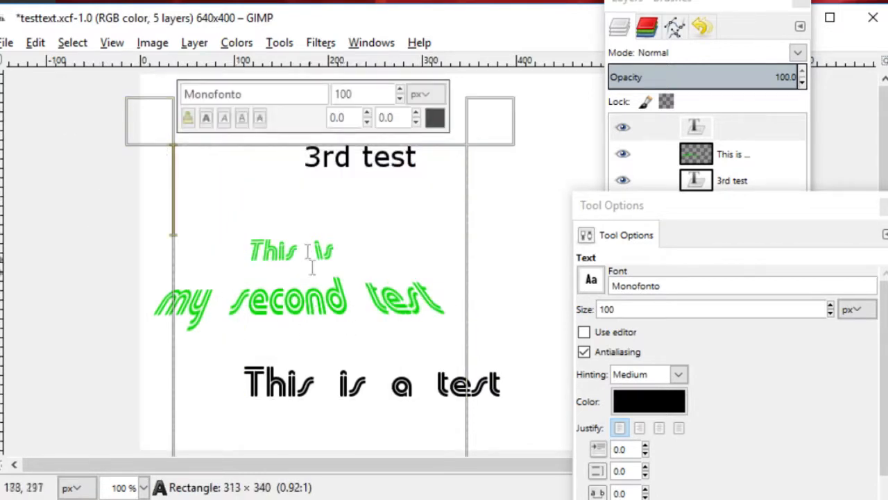
# - Enter a text beginning "this is a test of the new" and reshape its box to about 604 × 214 px
pyautogui.write('this is')
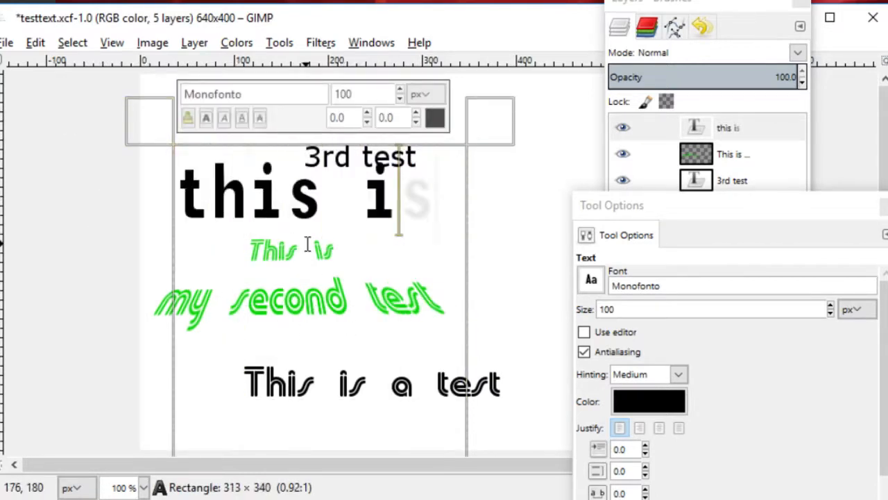
pyautogui.write(' a test of th')
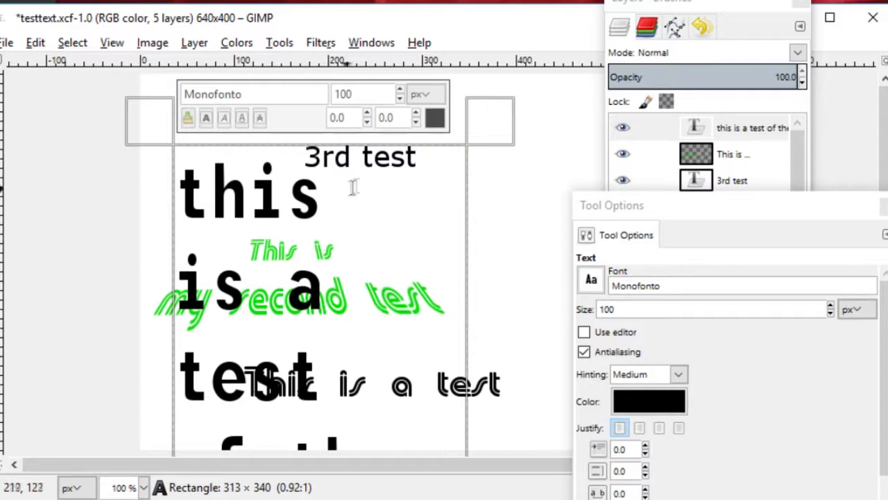
pyautogui.moveTo(504, 129); pyautogui.dragTo(698, 238)
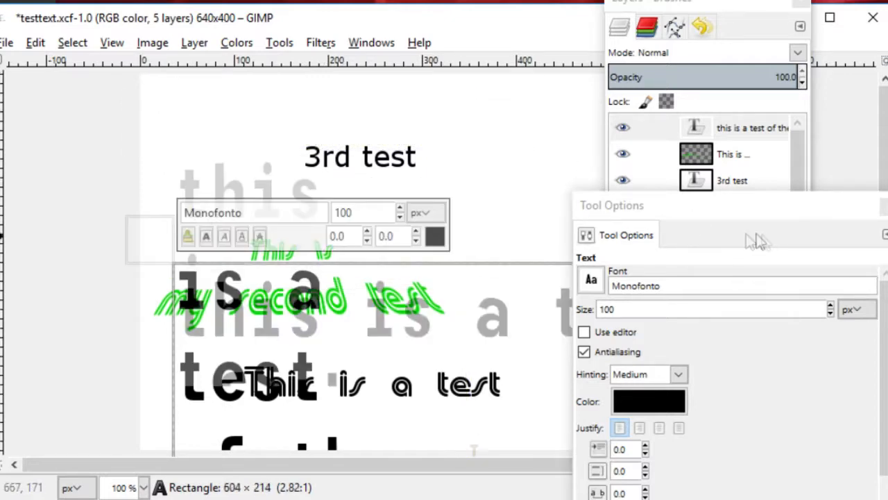
# - Hide the "This is ...", "3rd test" and "This is a test" layers, keep Background visible, and move the Layers window clear of the new text
pyautogui.moveTo(701, 3); pyautogui.dragTo(580, 24)
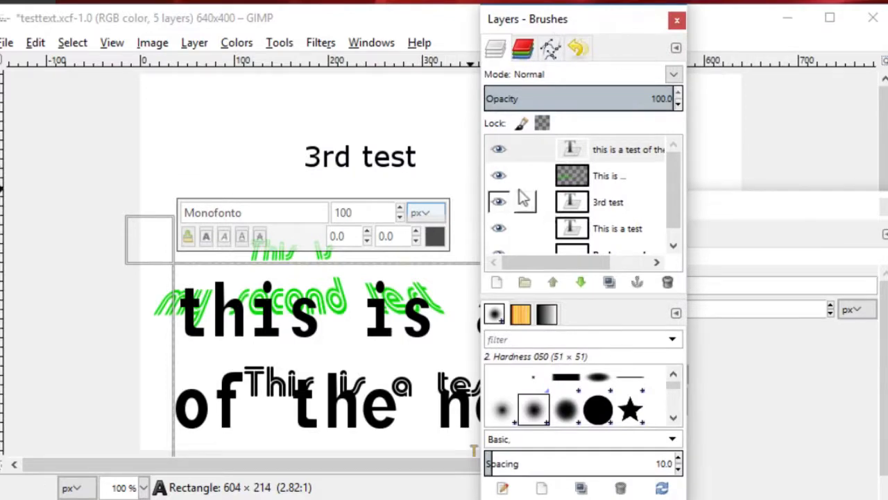
pyautogui.click(499, 175)
pyautogui.click(498, 201)
pyautogui.click(498, 229)
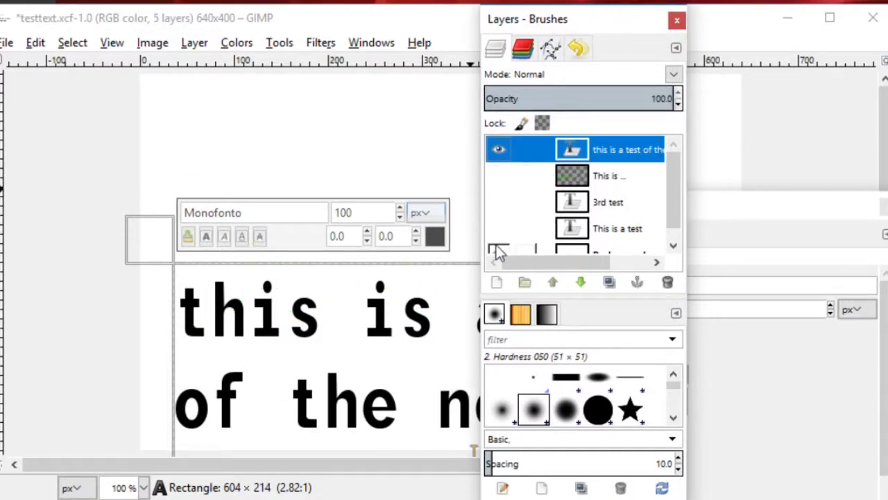
pyautogui.click(499, 247)
pyautogui.click(499, 247)
pyautogui.moveTo(591, 22)
pyautogui.mouseDown()
pyautogui.moveTo(805, 34)
pyautogui.moveTo(702, 75)
pyautogui.mouseUp()
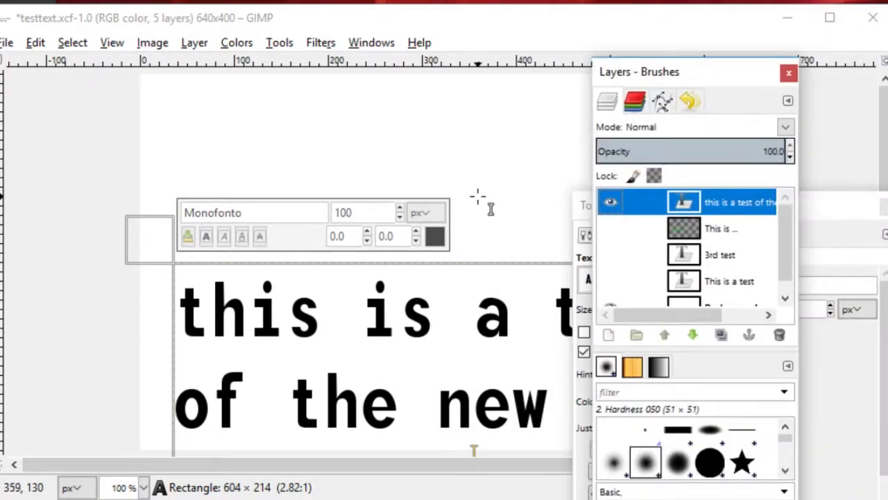
# - Leave the Monofonto text box and close the Layers - Brushes, Tool Options and Toolbox windows to uncover the image
pyautogui.click(883, 152)
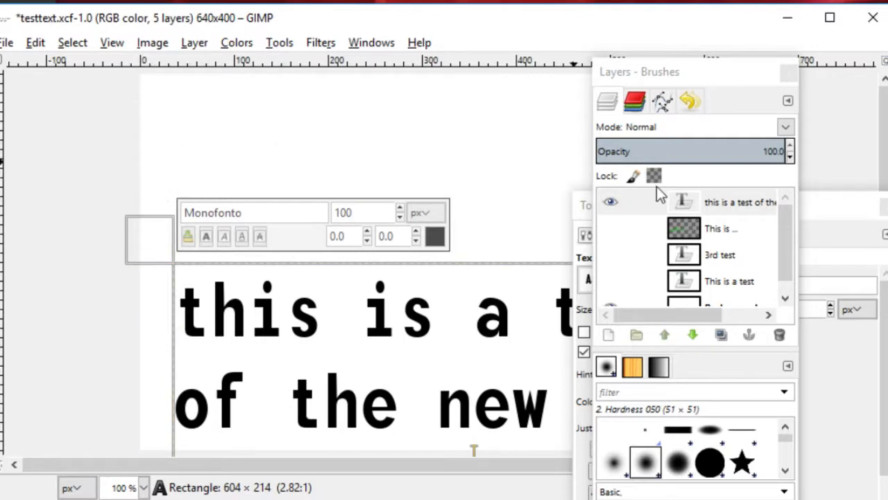
pyautogui.click(316, 163)
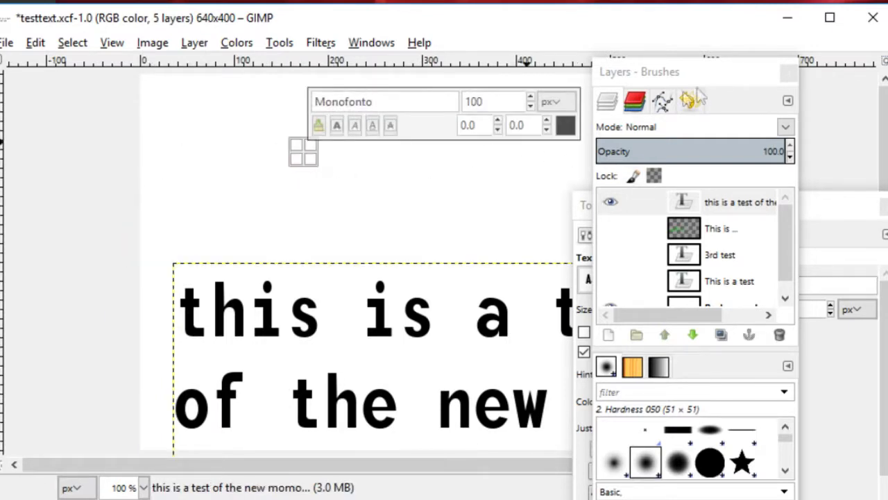
pyautogui.click(789, 72)
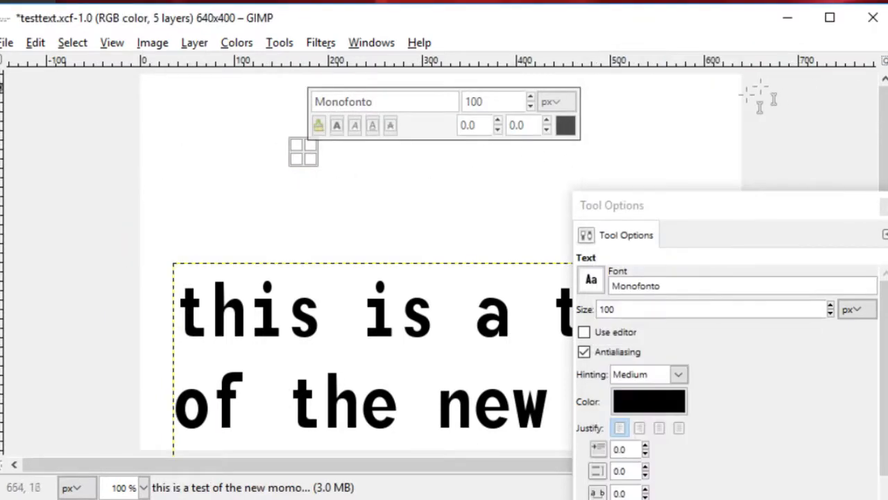
pyautogui.click(880, 203)
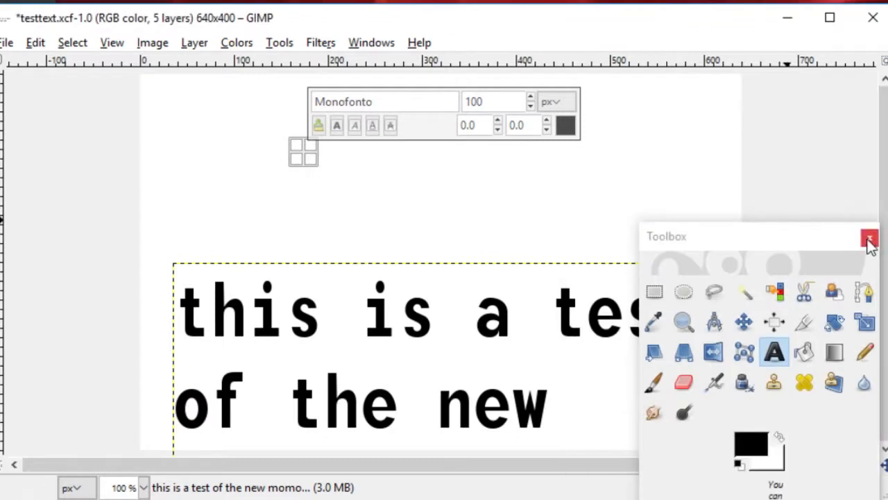
pyautogui.click(869, 240)
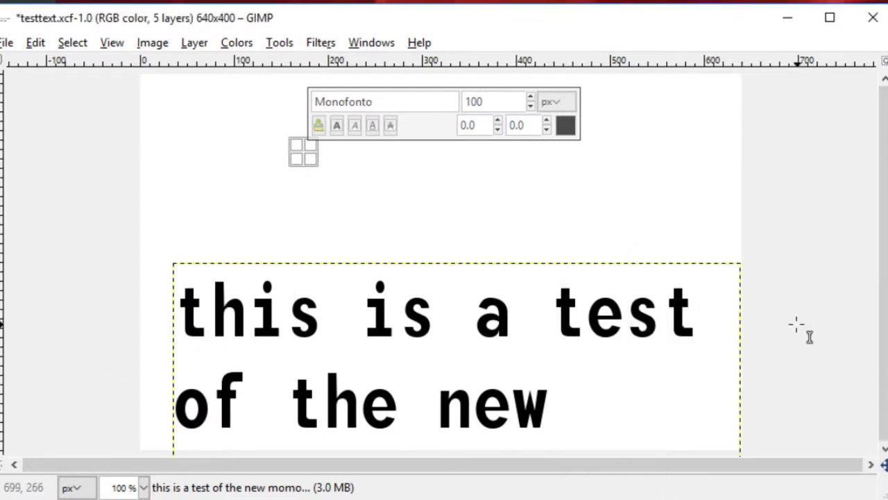